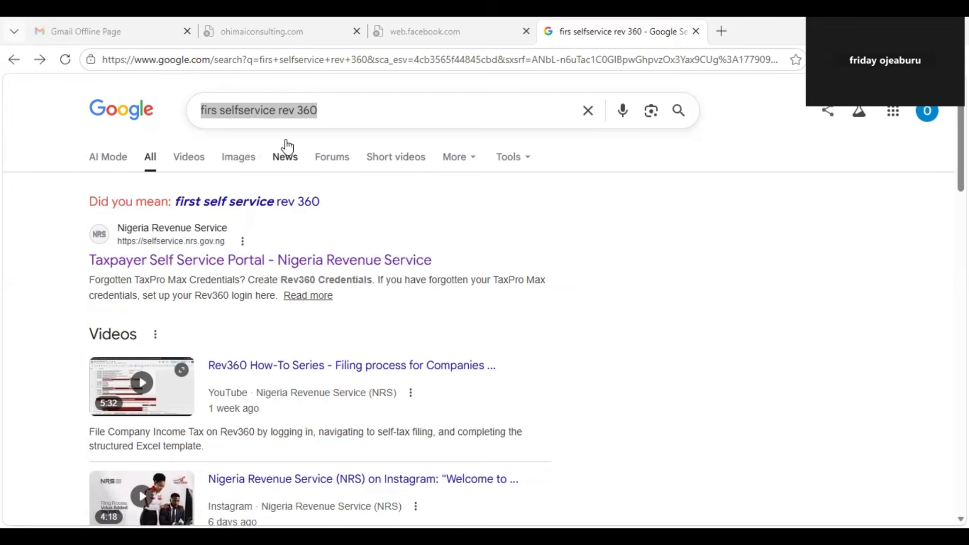
- Open the Nigeria Revenue Service Taxpayer Self Service Portal and sign in with Rev360 credentials, using the saved account e-mail and the pasted account password
click(228, 262)
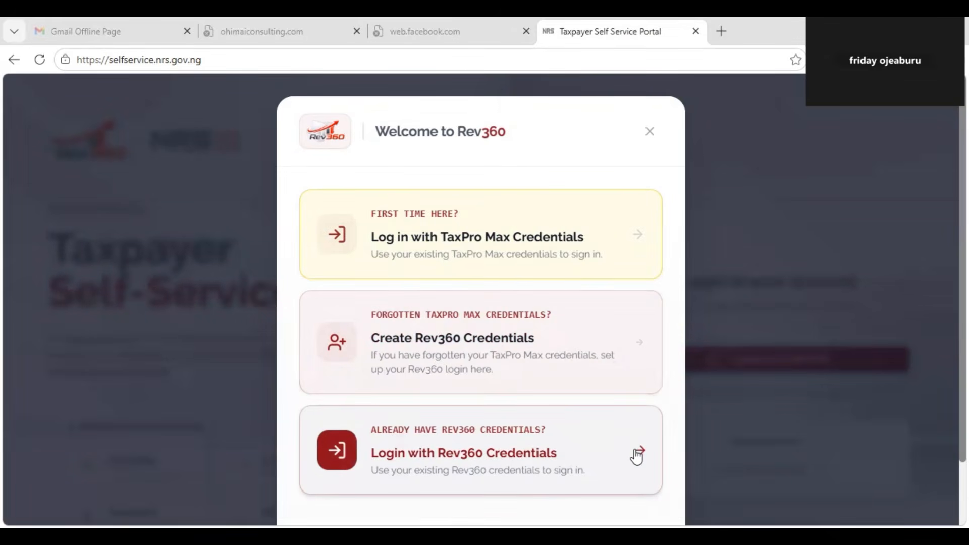
click(511, 459)
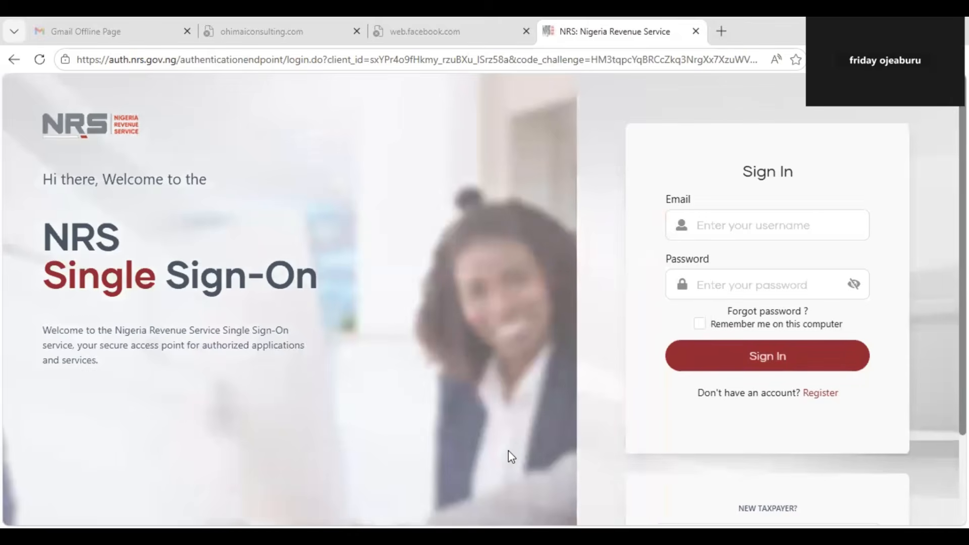
click(712, 229)
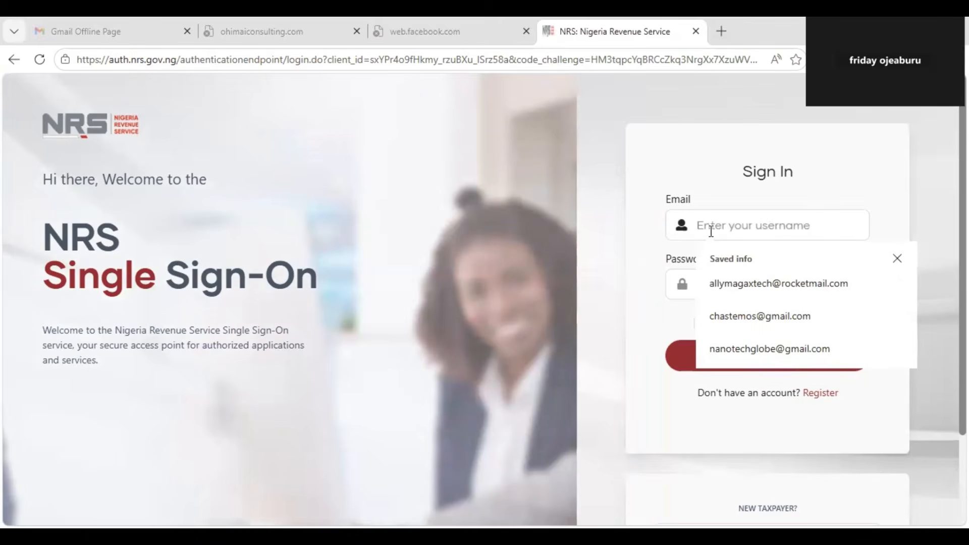
click(747, 317)
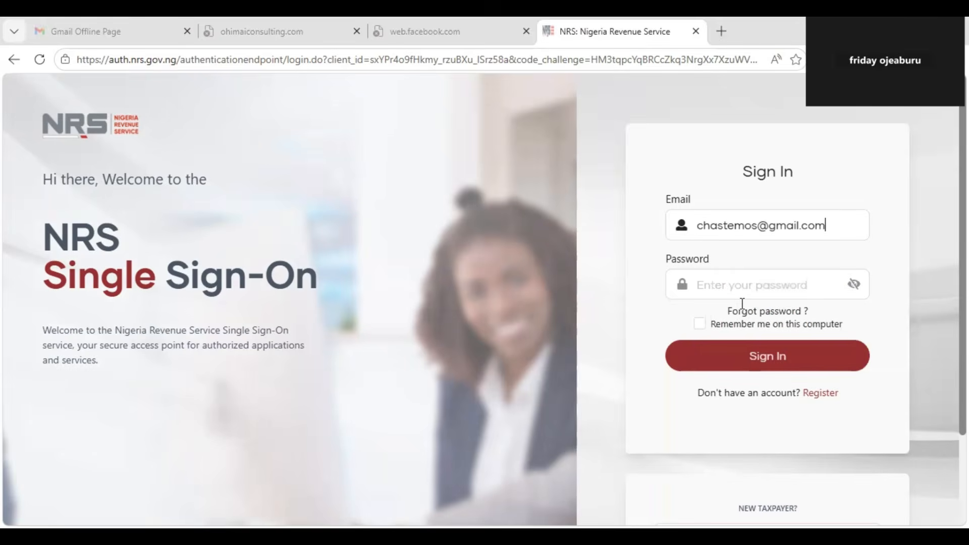
click(693, 285)
right_click(693, 285)
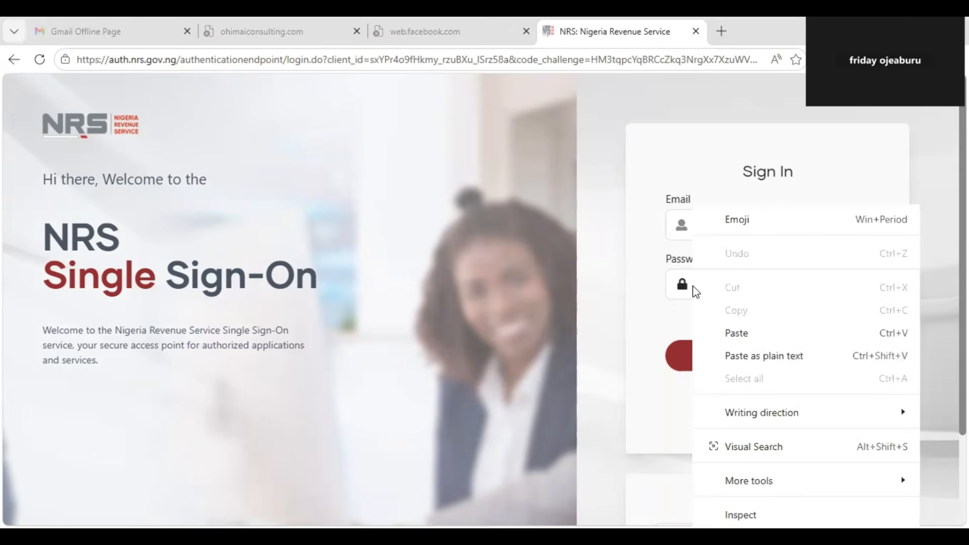
click(755, 357)
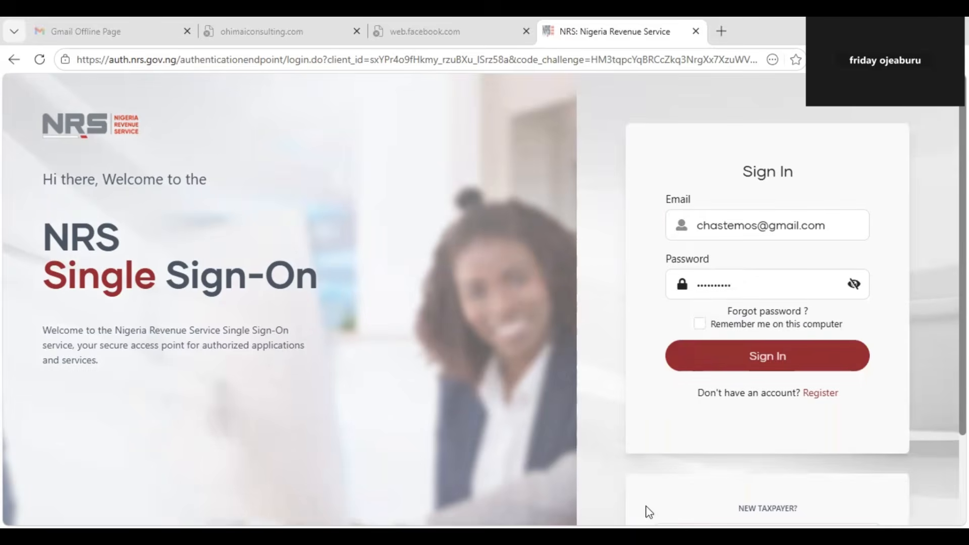
click(784, 367)
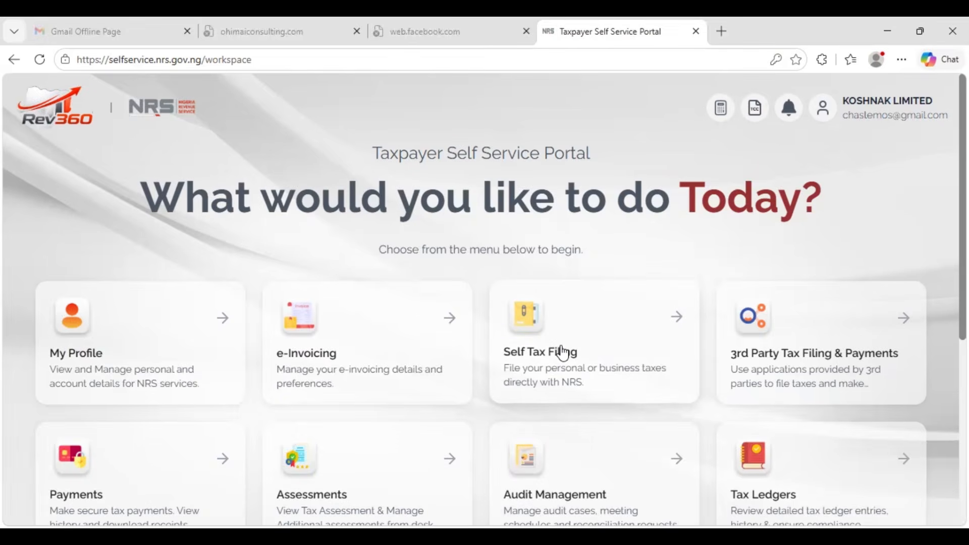
- Open Self Tax Filing and look over its tax account summary and filing options
click(675, 328)
click(662, 287)
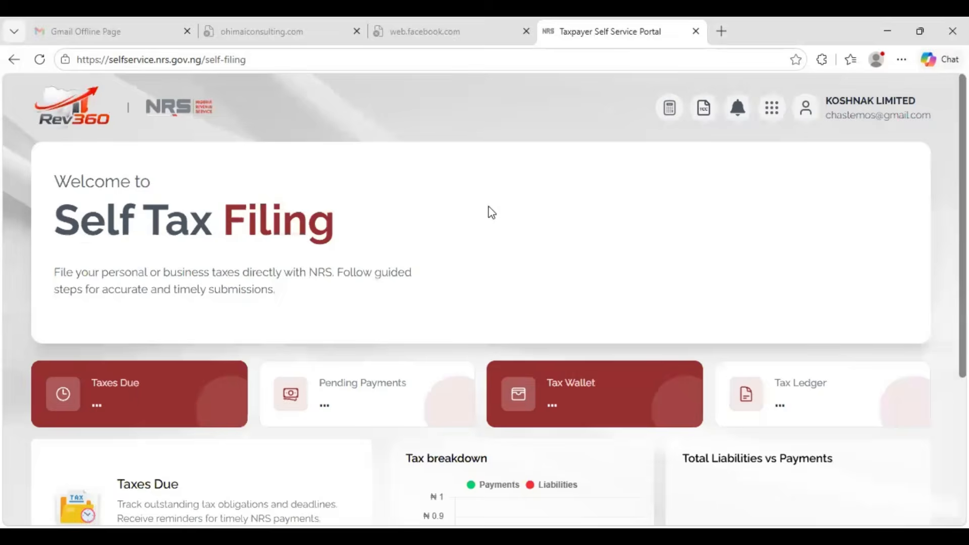
scroll(484, 299, down, 3)
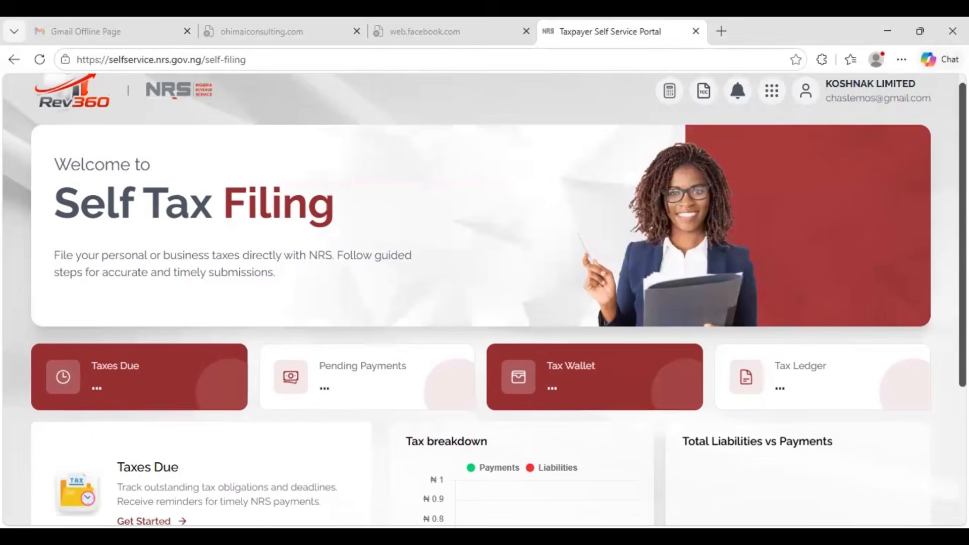
scroll(485, 299, down, 2)
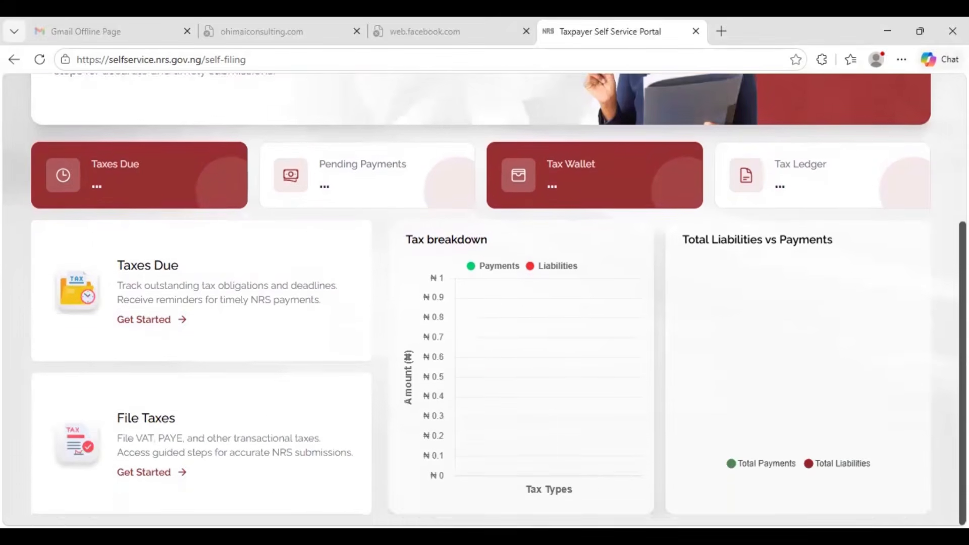
scroll(485, 298, up, 1)
scroll(485, 299, up, 1)
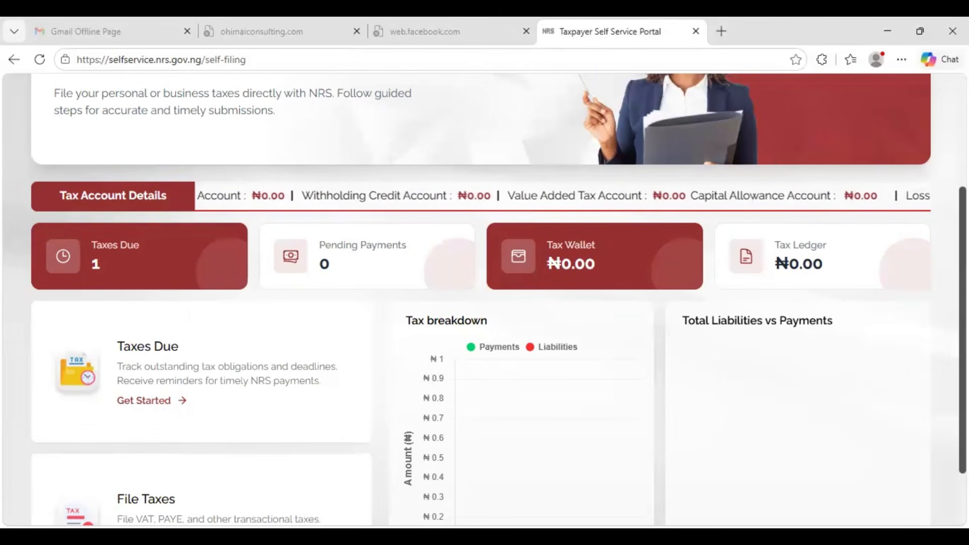
scroll(484, 299, down, 1)
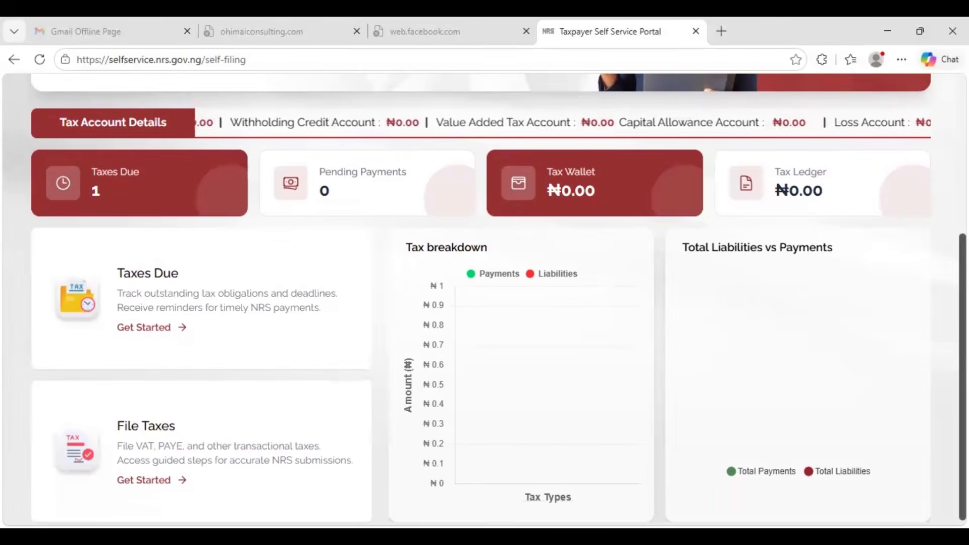
- Open Taxes Due and start filing the pending VAT return for April 2026
click(171, 319)
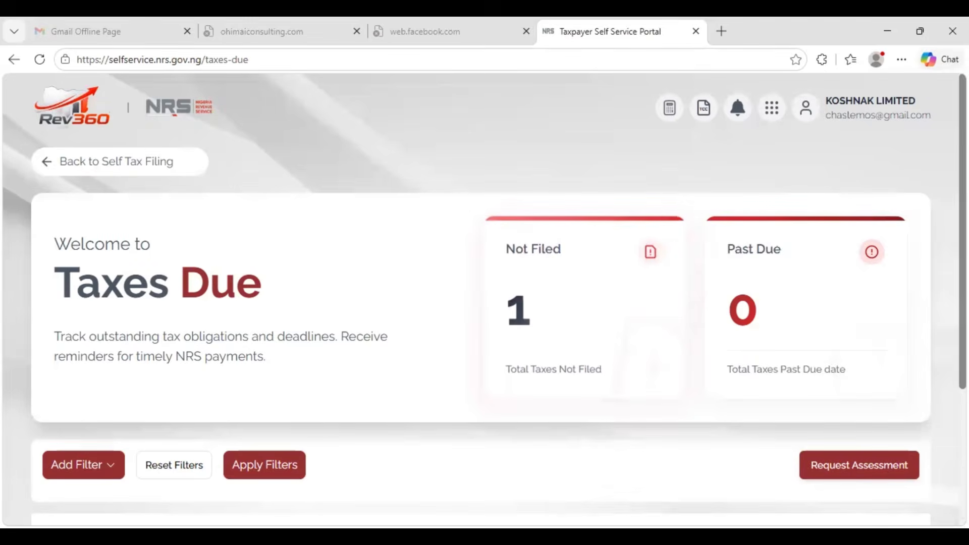
scroll(682, 318, down, 3)
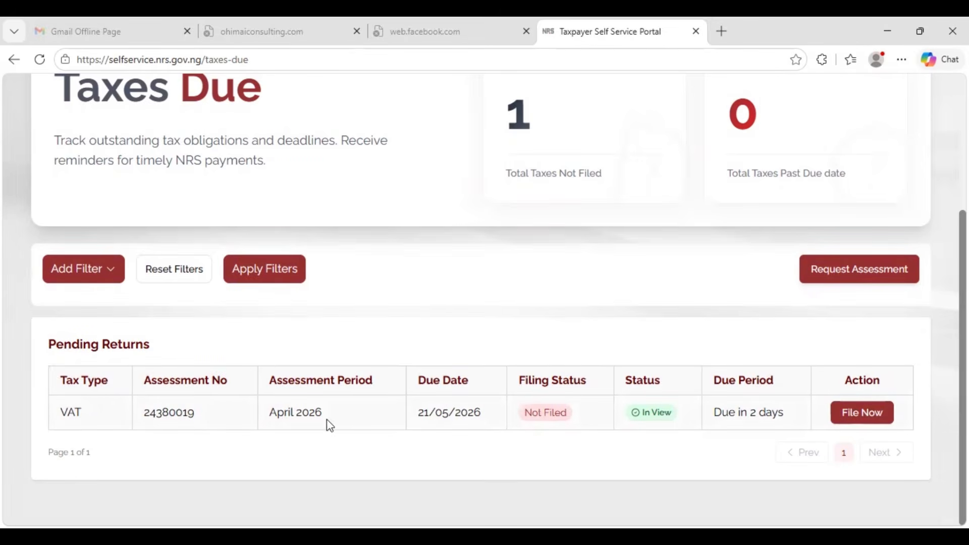
click(867, 418)
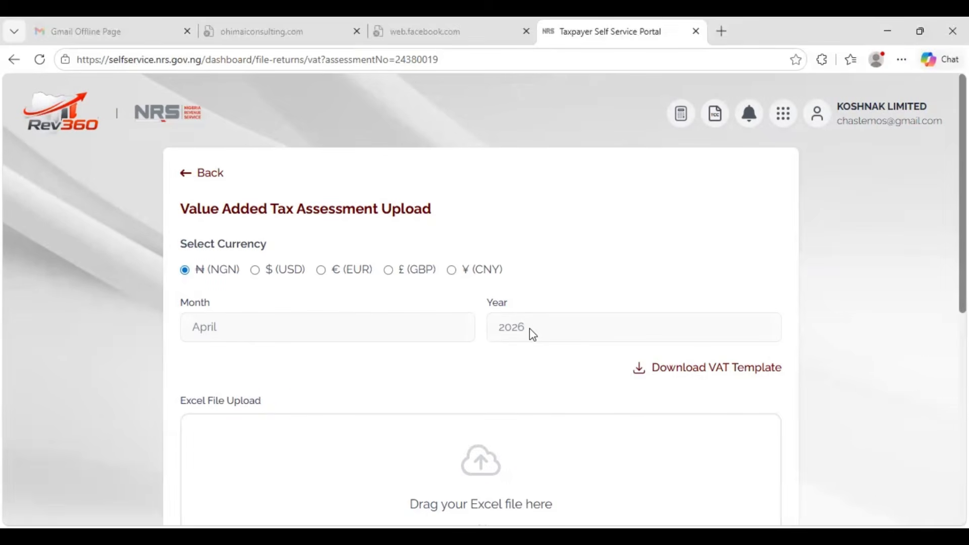
- Download the VAT template for the April 2026 return and open the downloaded workbook in Excel
scroll(841, 364, down, 3)
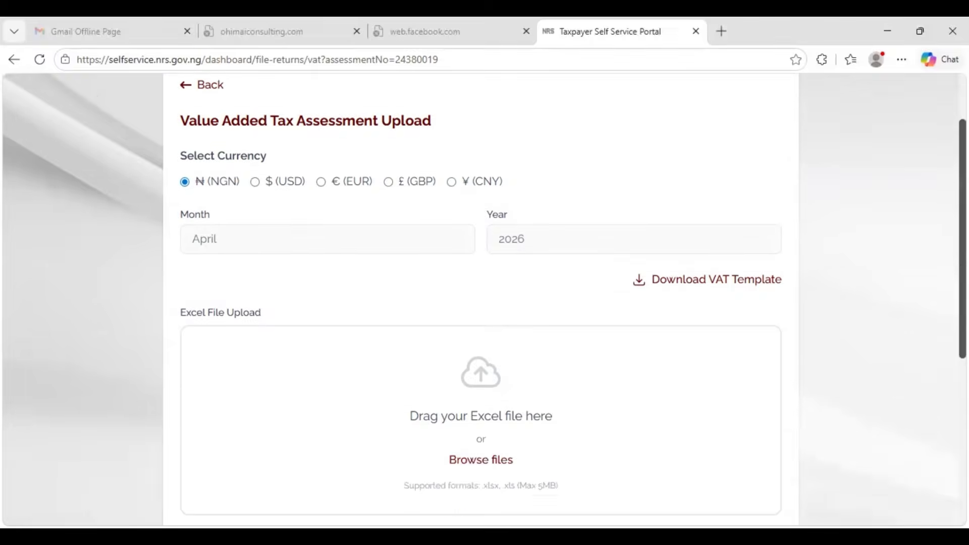
scroll(480, 298, up, 1)
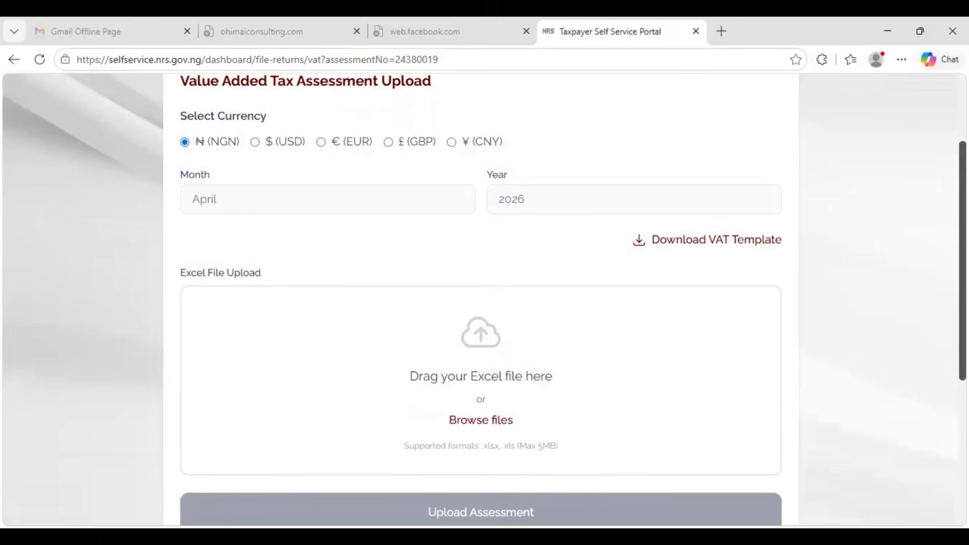
click(698, 245)
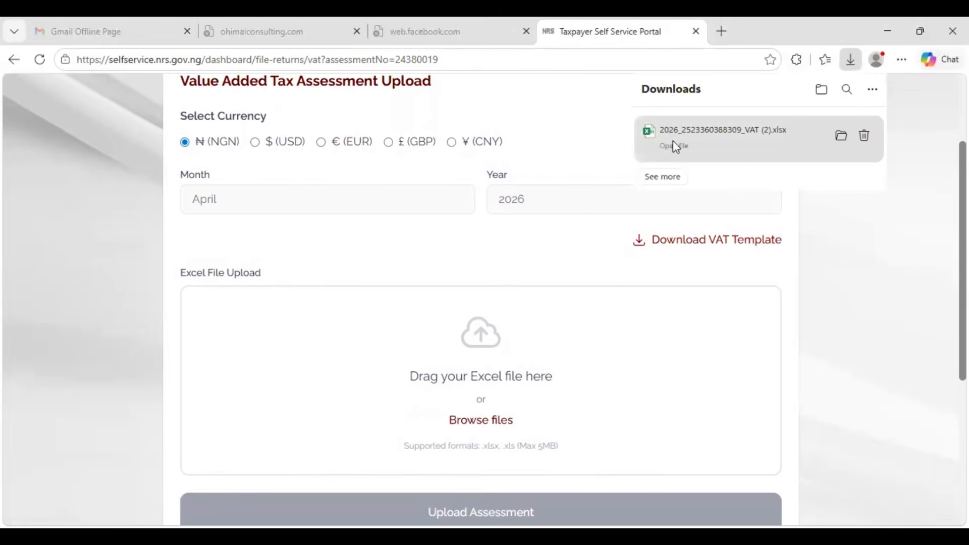
click(675, 147)
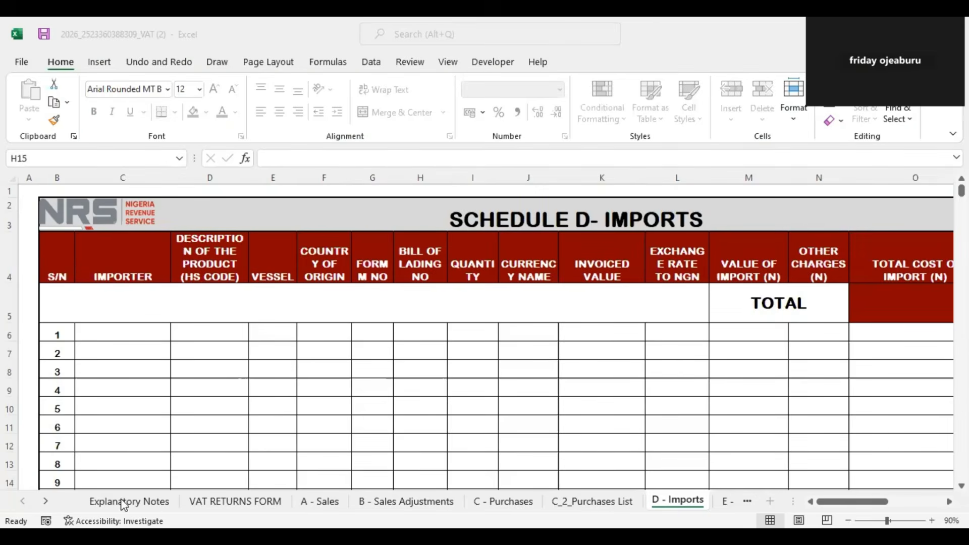
- Look through the template's sheets, from VAT RETURNS FORM and schedule A - Sales through F - Sales to MDAs
click(223, 502)
click(334, 503)
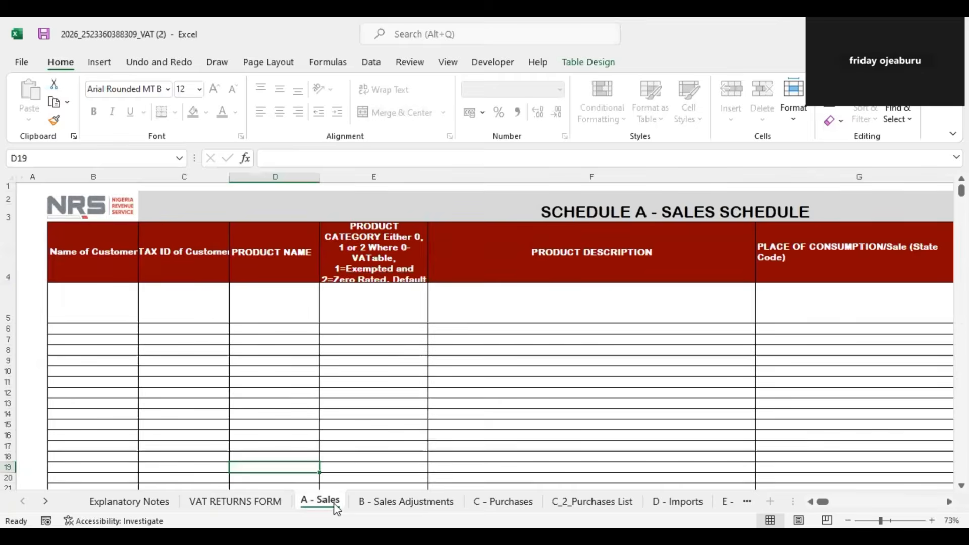
click(406, 502)
click(502, 501)
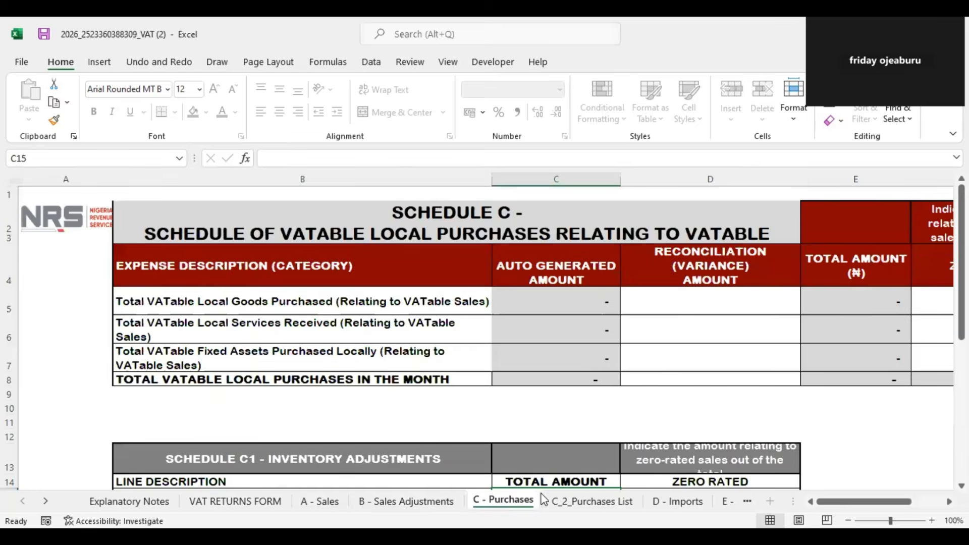
click(587, 501)
click(664, 503)
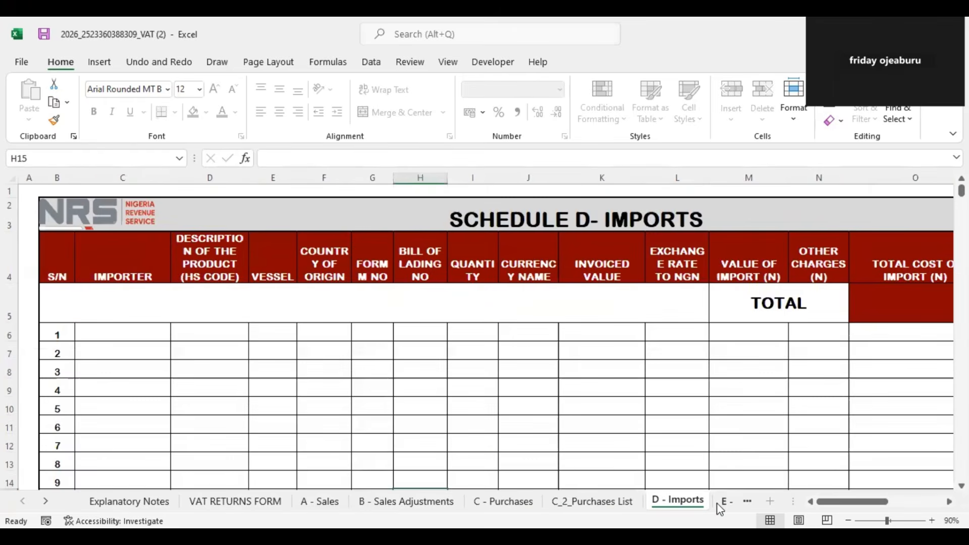
click(721, 507)
click(729, 503)
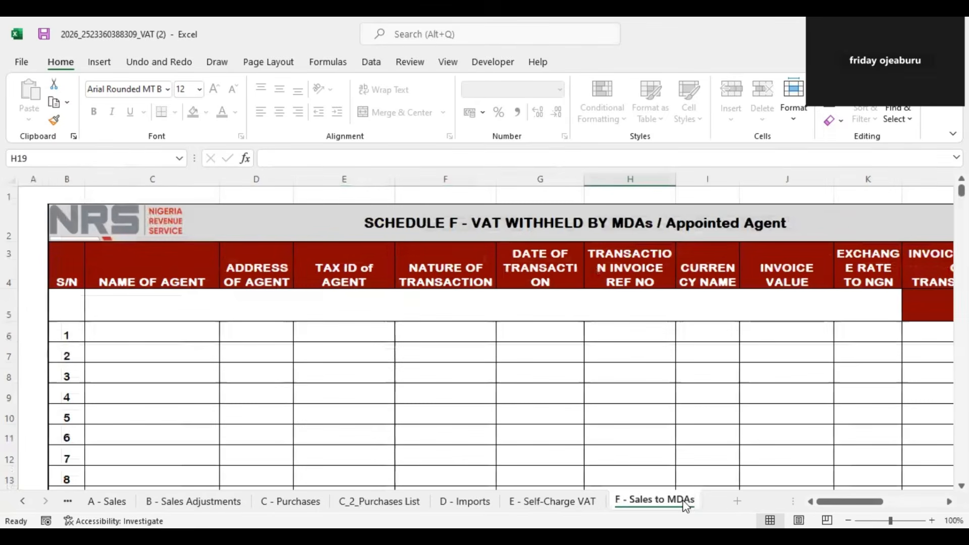
click(120, 503)
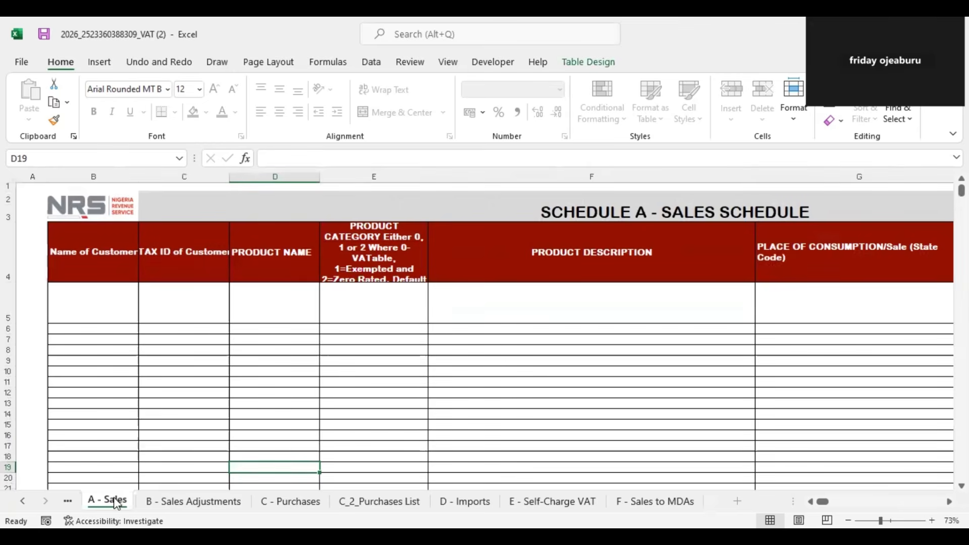
click(169, 503)
click(79, 504)
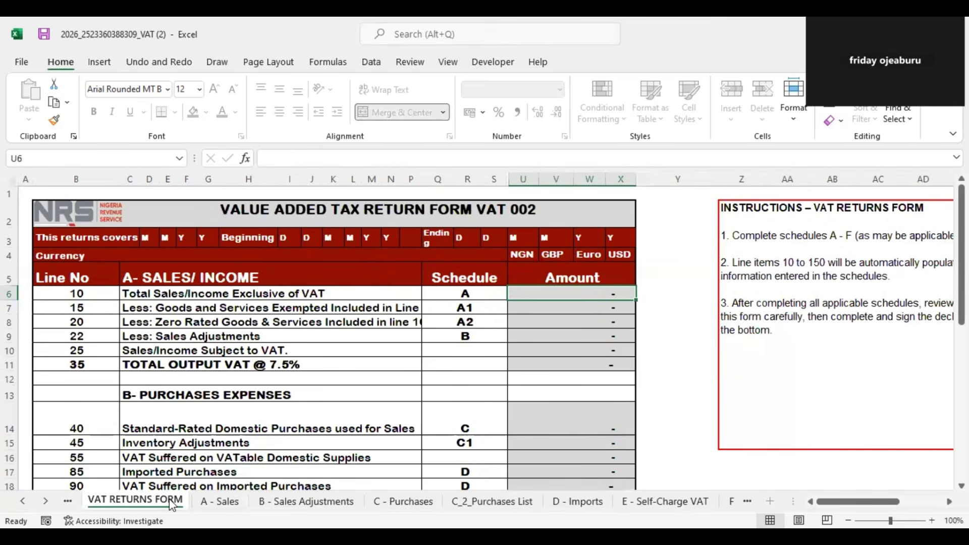
click(224, 502)
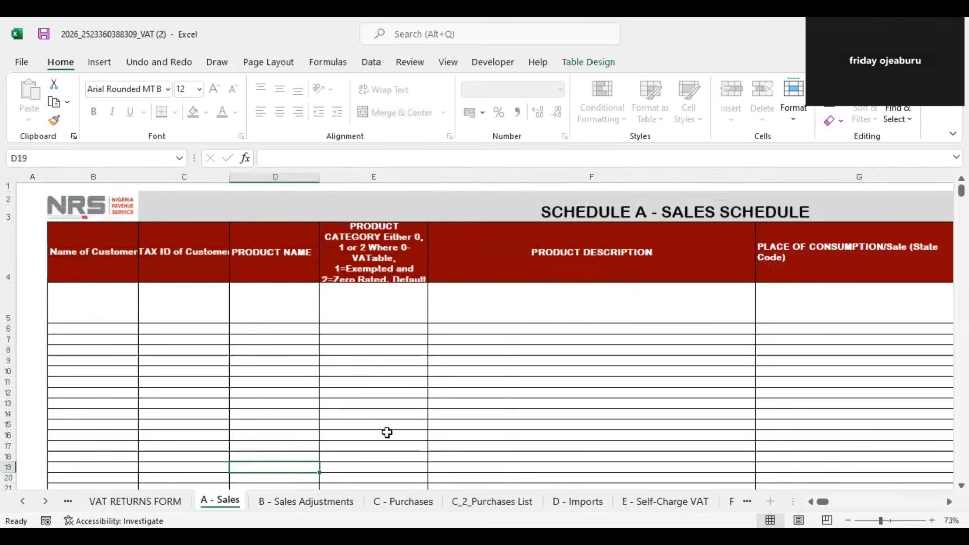
click(333, 501)
click(414, 501)
click(490, 502)
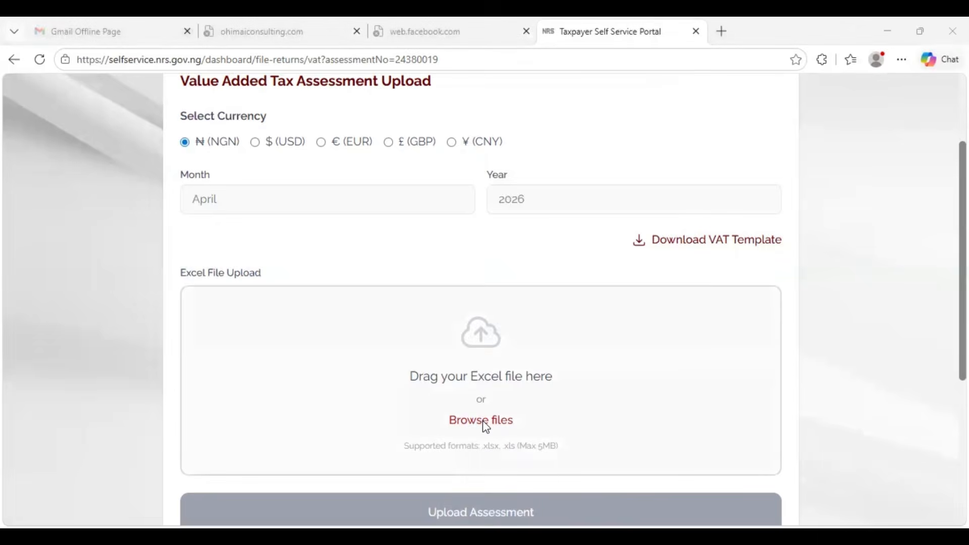
- Switch back to the browser, attach the Desktop workbook whose name ends in "VAT (2)" to the return, and upload the assessment
click(482, 422)
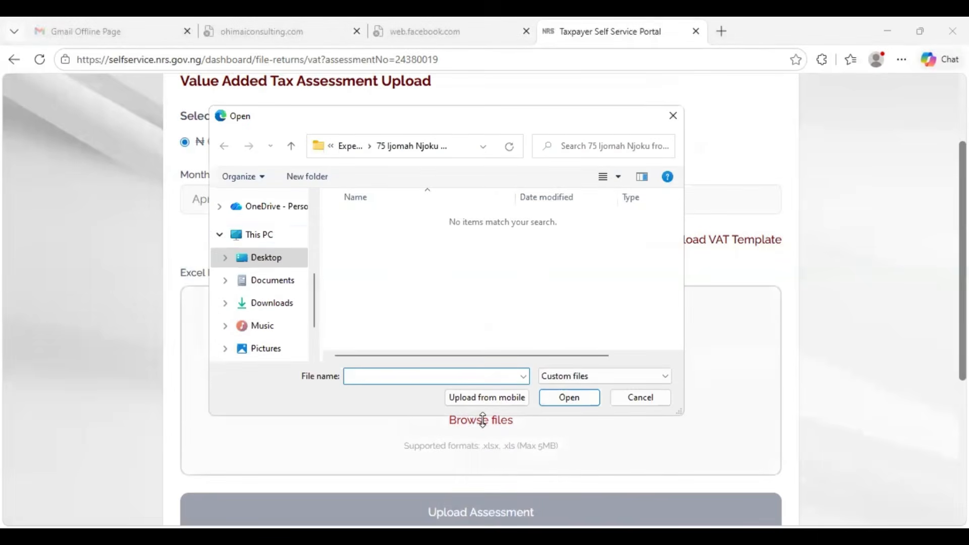
click(273, 262)
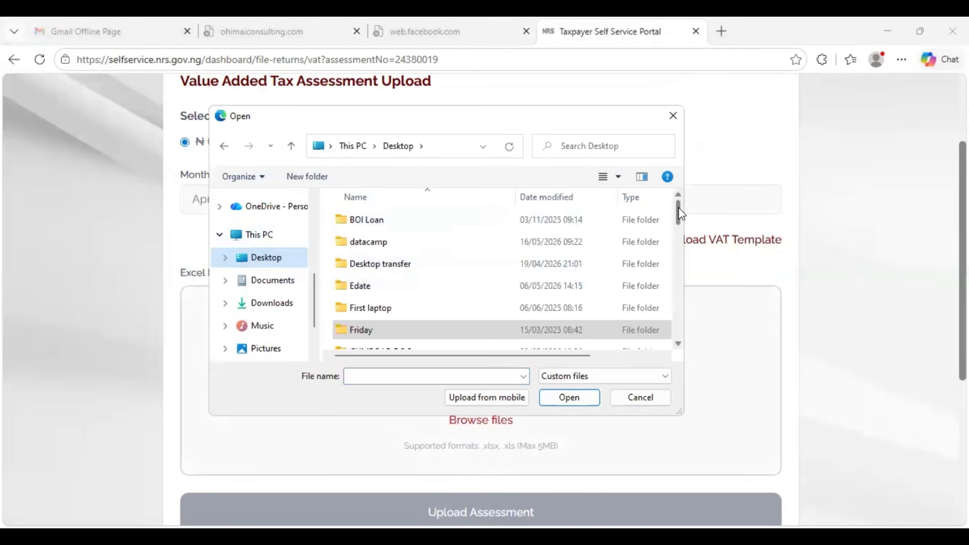
drag(677, 207, 690, 297)
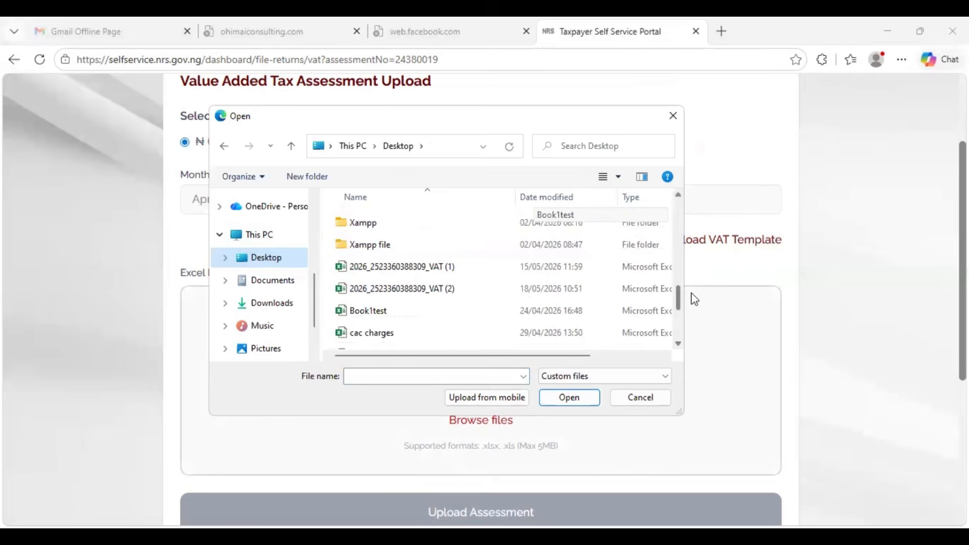
click(414, 292)
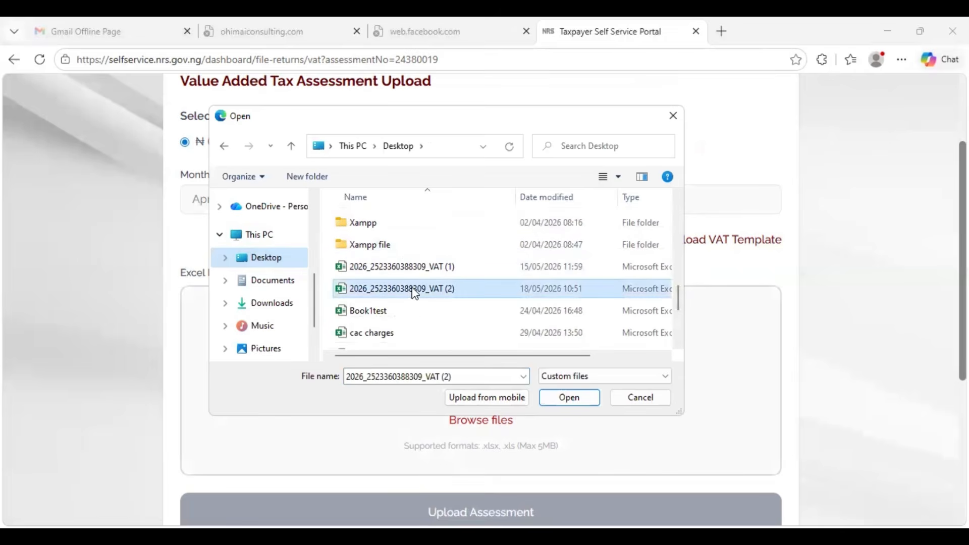
click(563, 398)
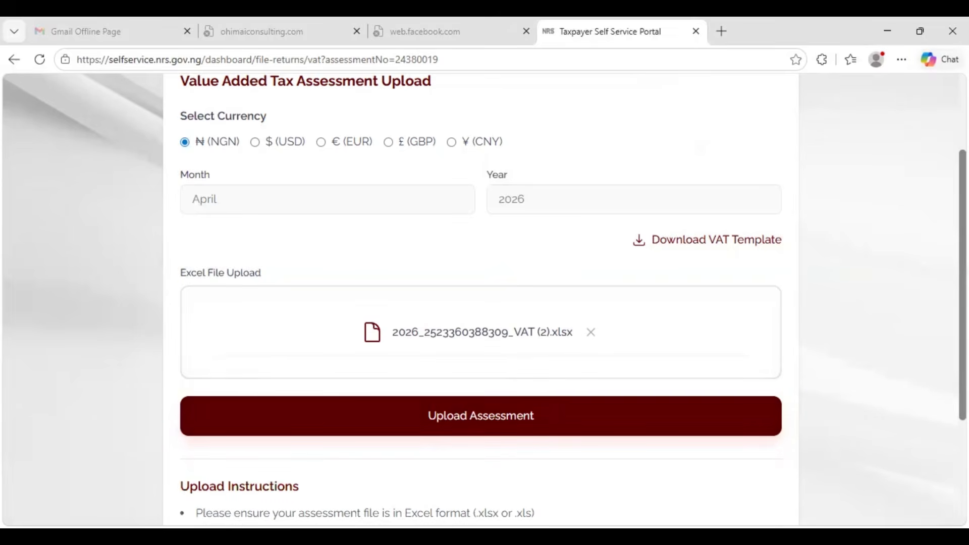
scroll(484, 292, down, 3)
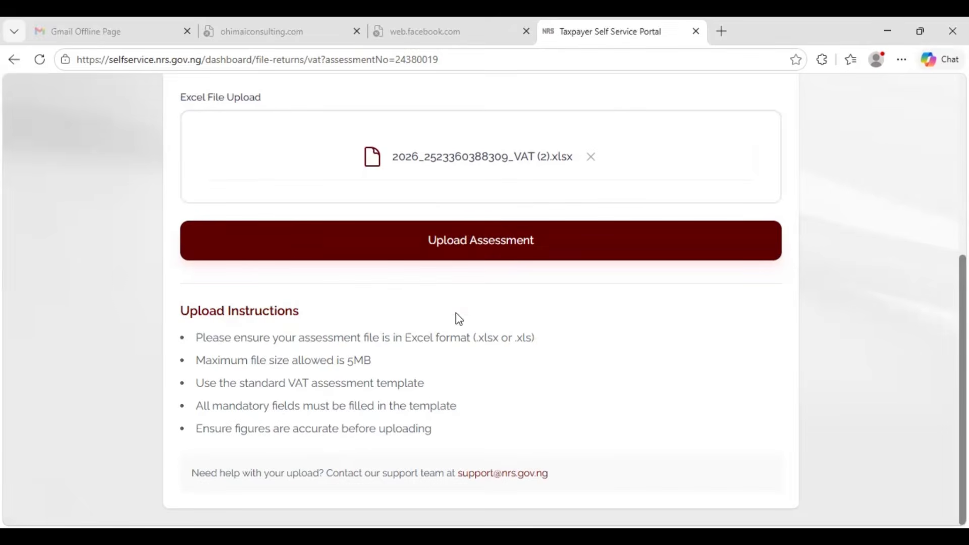
click(478, 246)
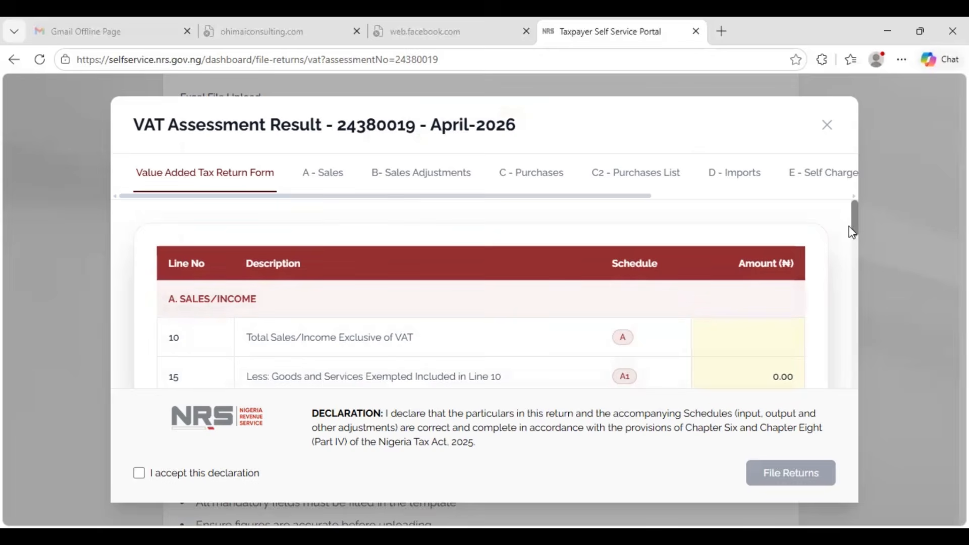
- Review the April 2026 VAT assessment result, from the Value Added Tax Return Form through schedules A - Sales to E - Self Charge
drag(856, 214, 868, 369)
scroll(863, 305, down, 1)
click(316, 177)
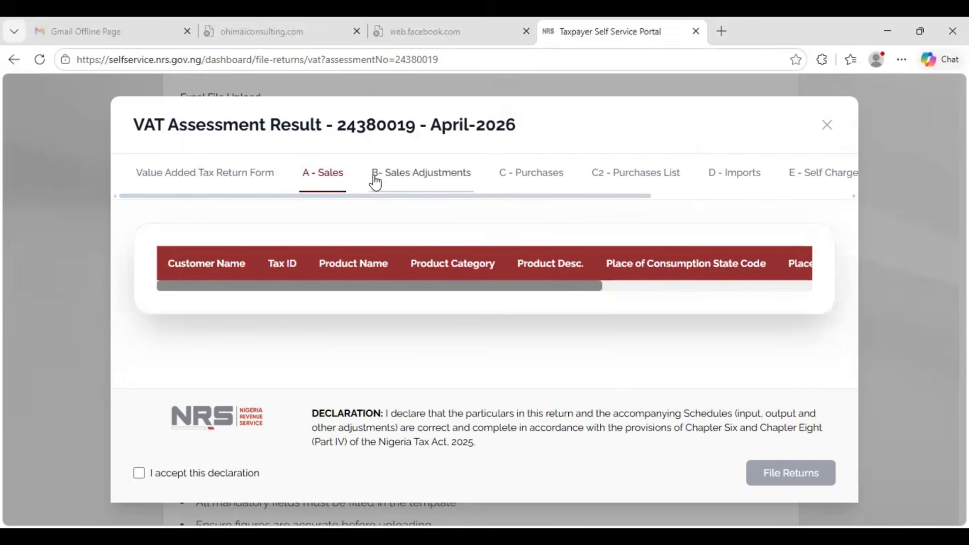
click(396, 173)
click(548, 182)
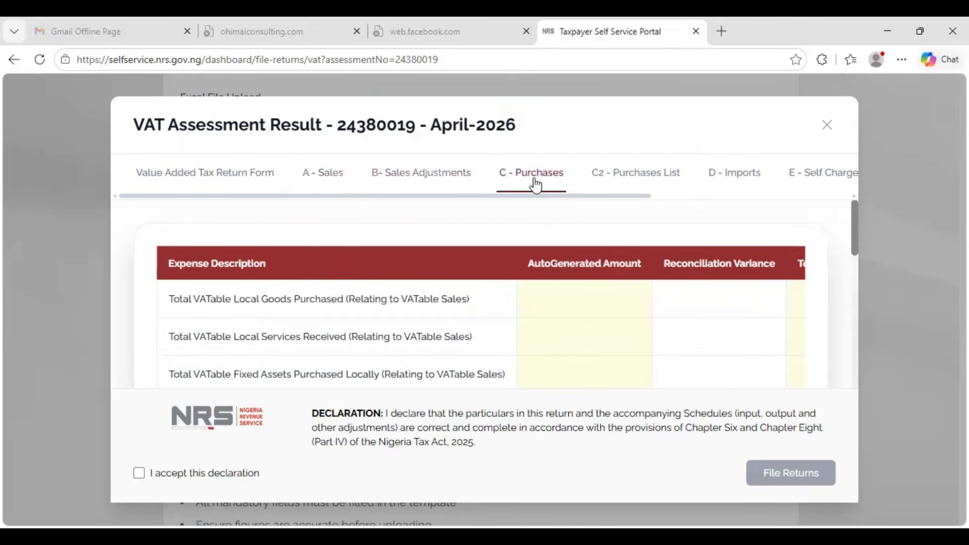
click(625, 172)
click(722, 182)
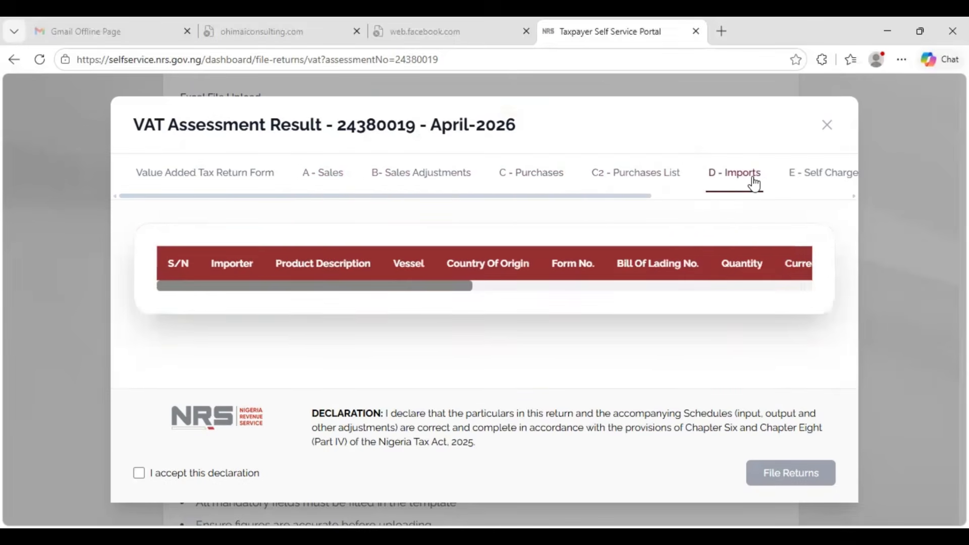
click(800, 182)
click(249, 173)
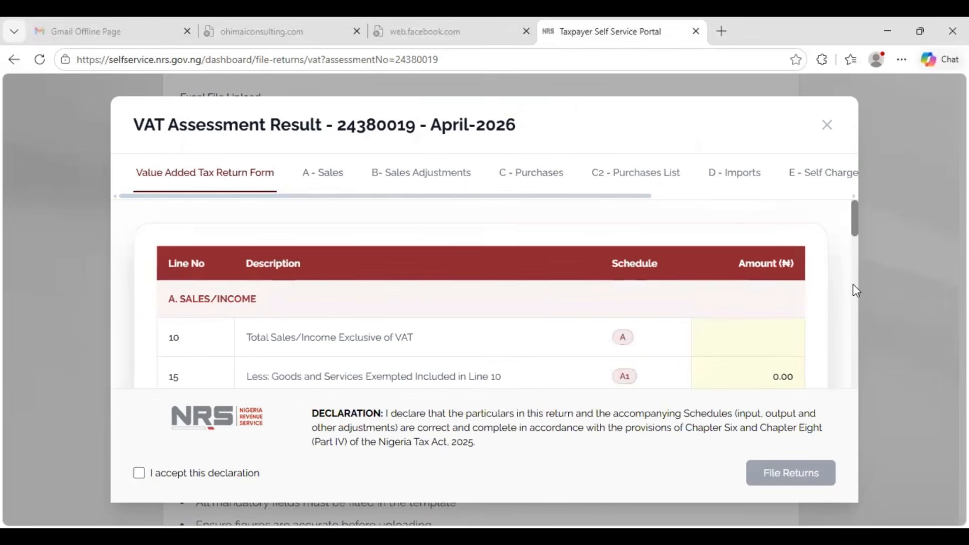
- Check the VAT Payable line of the return form, accept the declaration and try to file the return
drag(854, 220, 850, 432)
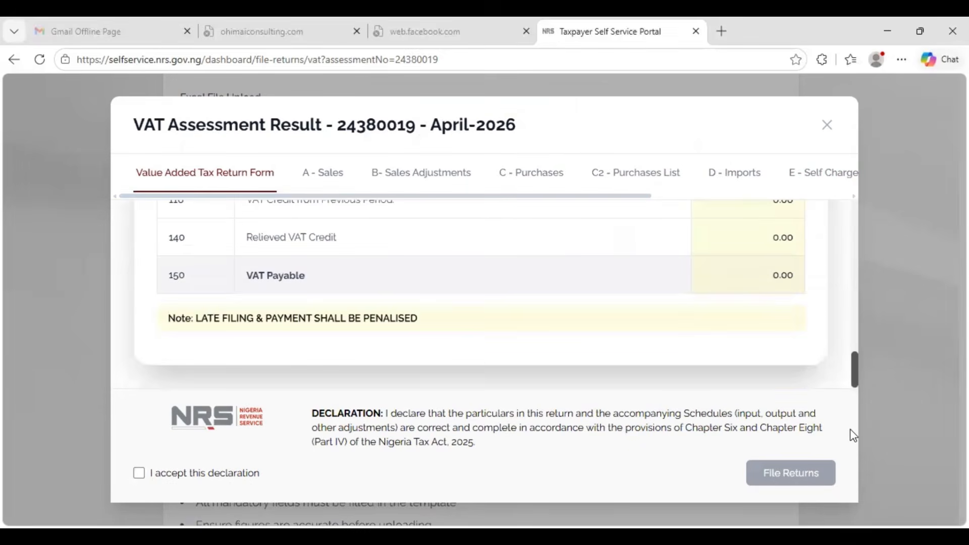
click(140, 474)
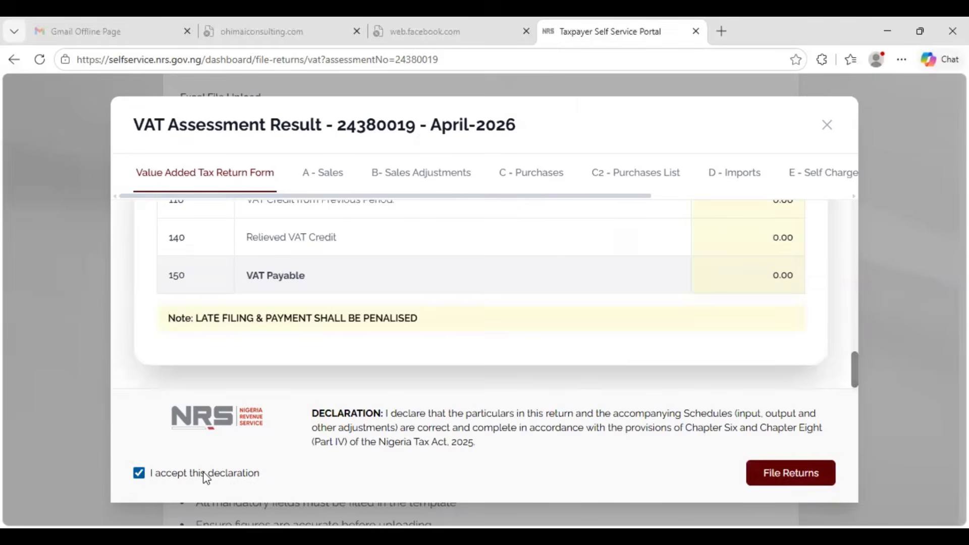
click(784, 479)
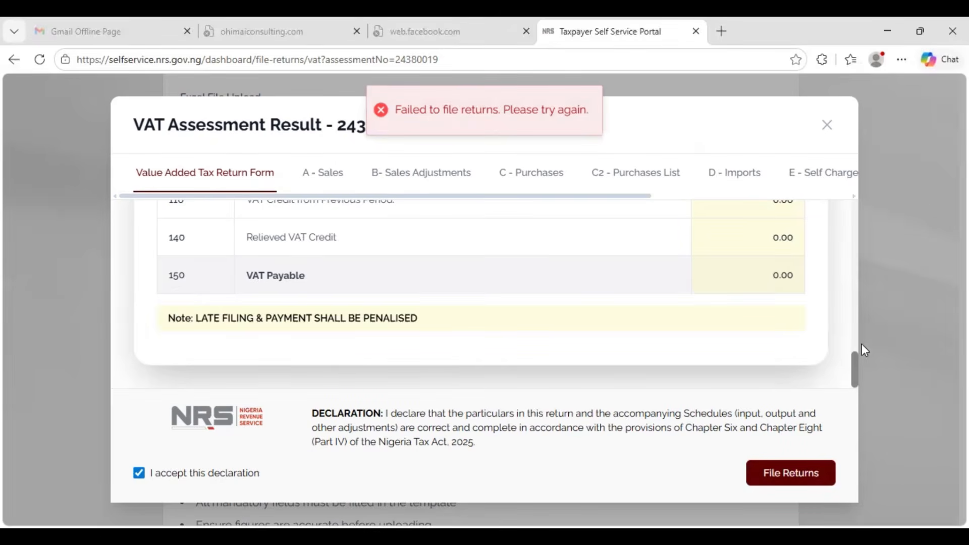
- Recheck the assessment schedules from A - Sales to E - Self Charge and submit the April 2026 VAT return again
drag(855, 364, 856, 202)
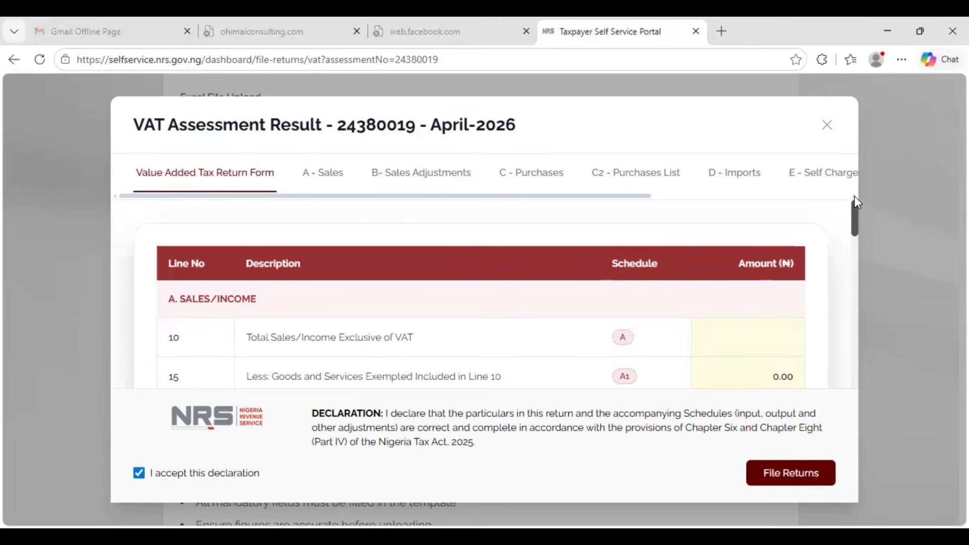
click(321, 174)
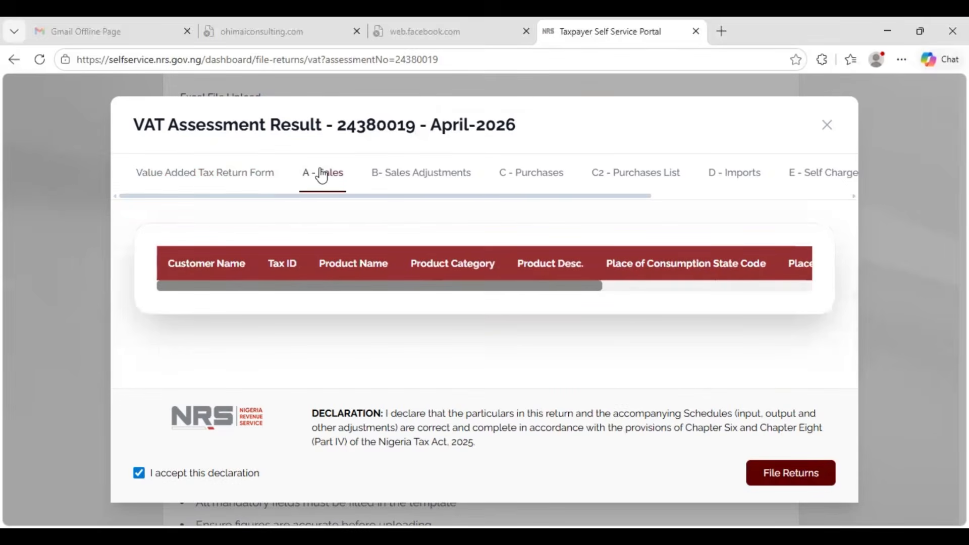
click(426, 176)
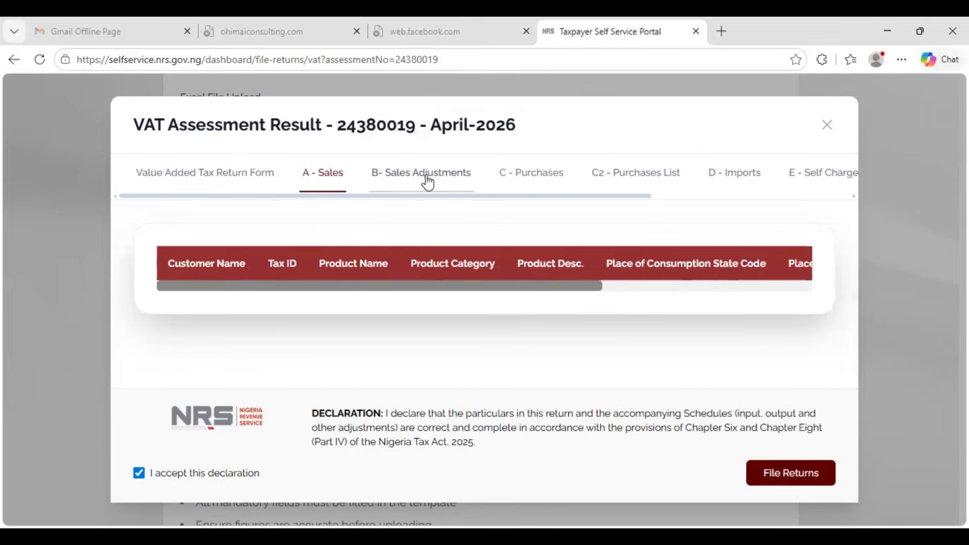
click(520, 180)
click(620, 180)
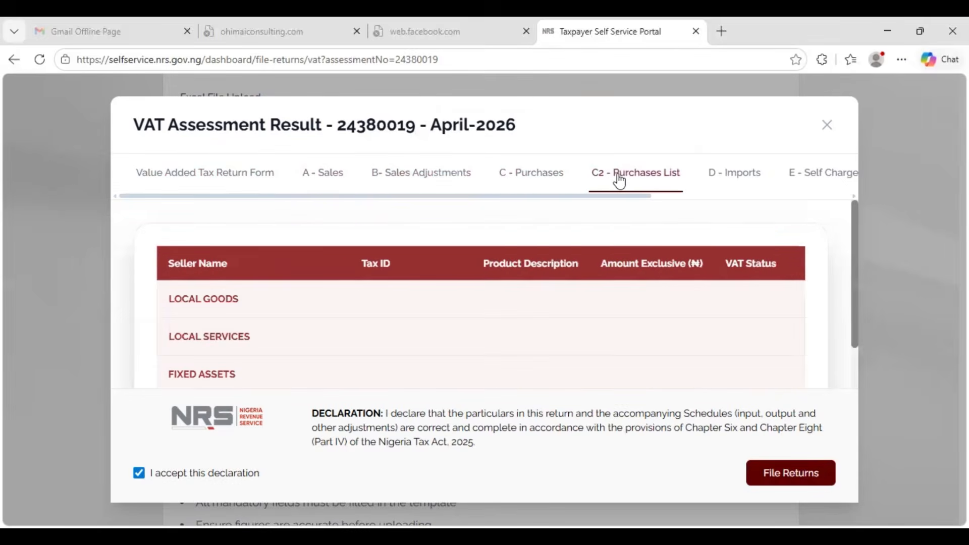
click(729, 175)
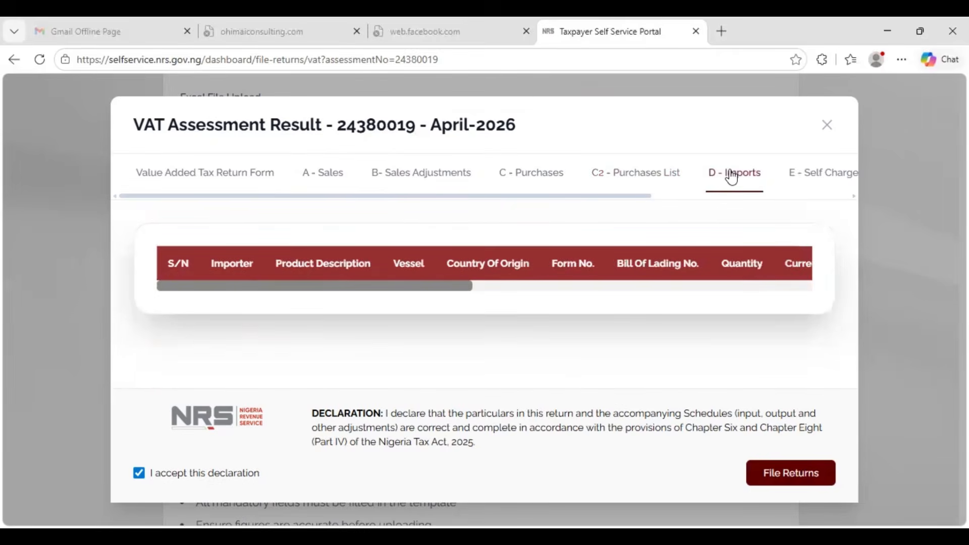
click(808, 177)
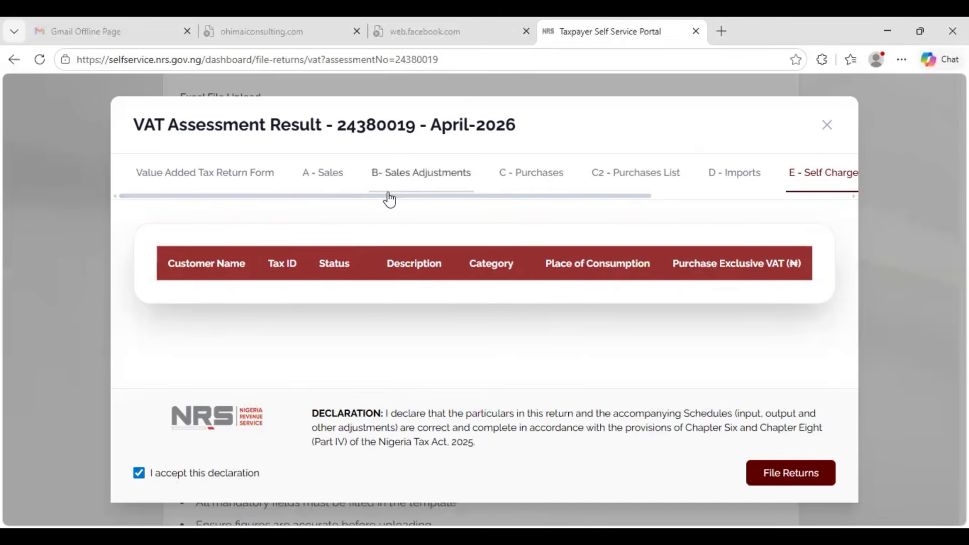
click(797, 473)
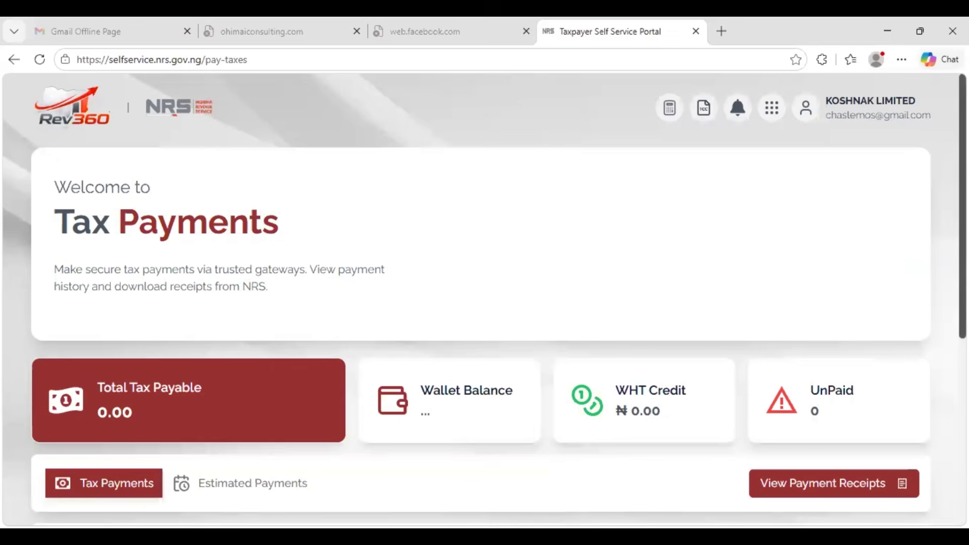
- Examine the Tax Payments page for pending payments, and open the payment receipts to check the records table
scroll(485, 297, down, 2)
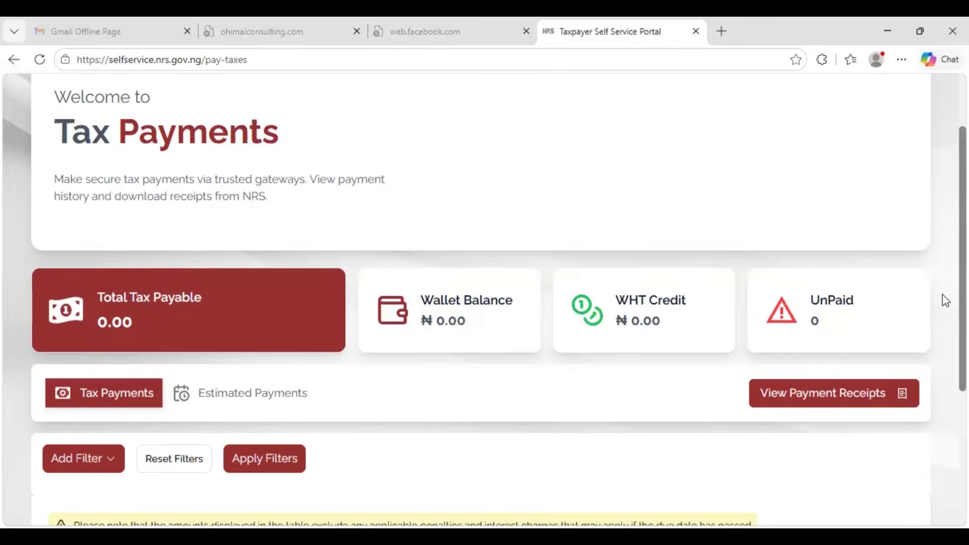
scroll(485, 298, down, 3)
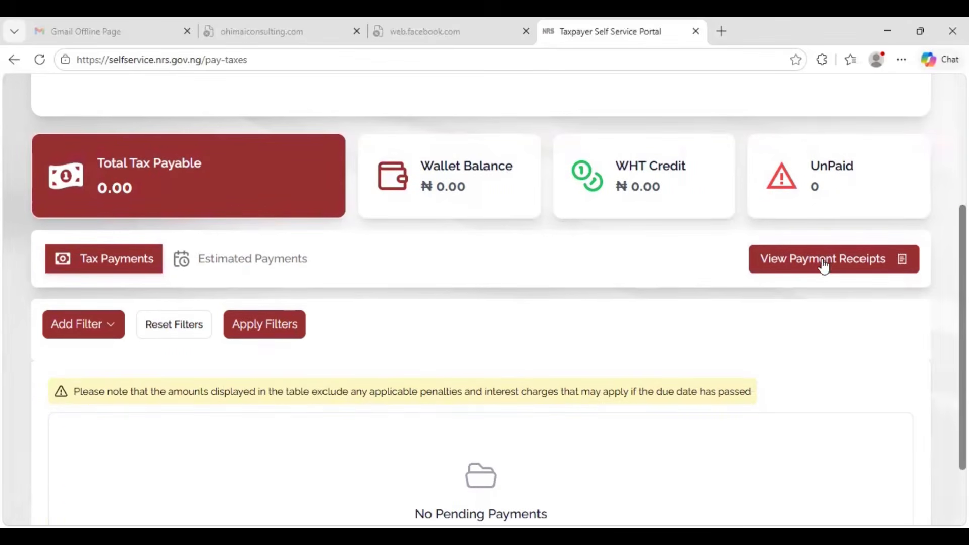
click(870, 259)
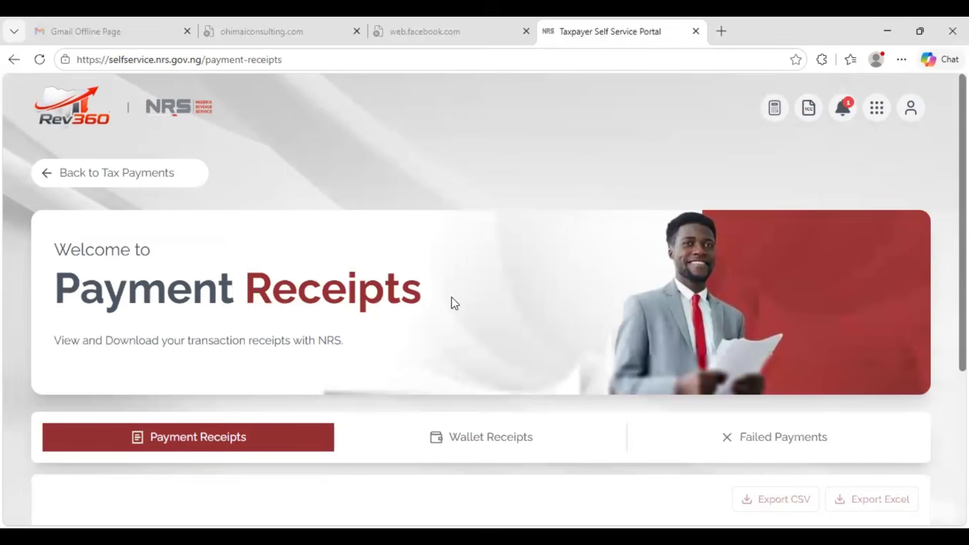
drag(963, 177, 963, 180)
scroll(487, 314, down, 3)
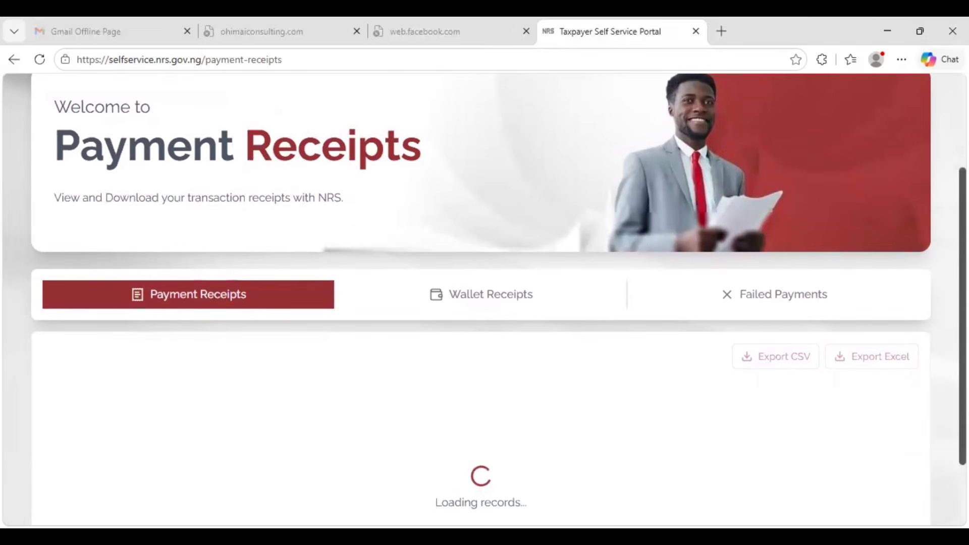
scroll(870, 271, down, 1)
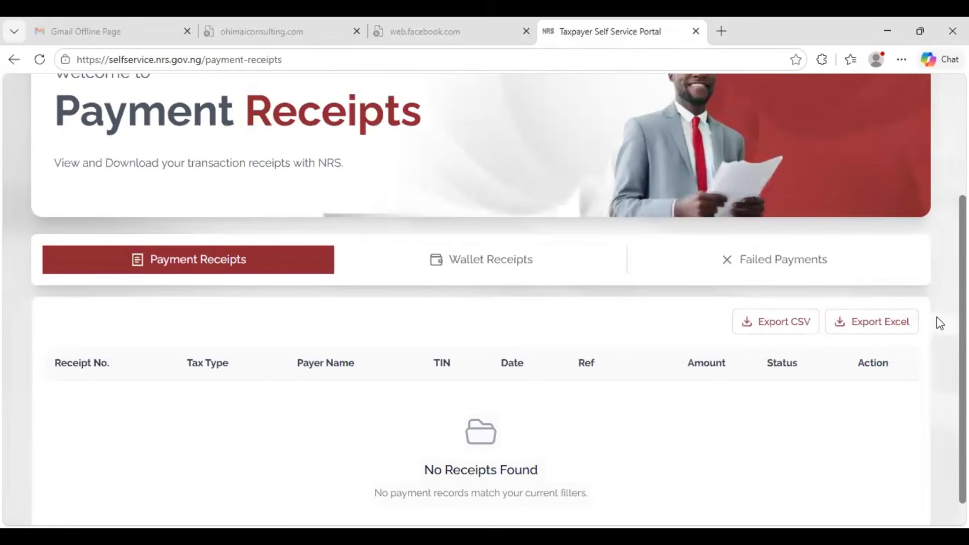
scroll(523, 457, down, 1)
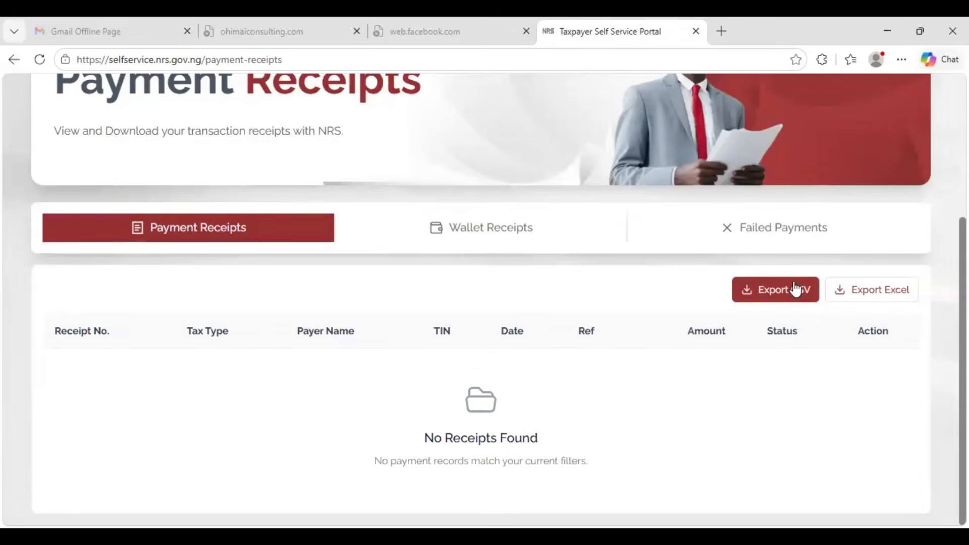
- Open the notifications, read the one about the April 2026 VAT filing and close the list
scroll(484, 298, up, 4)
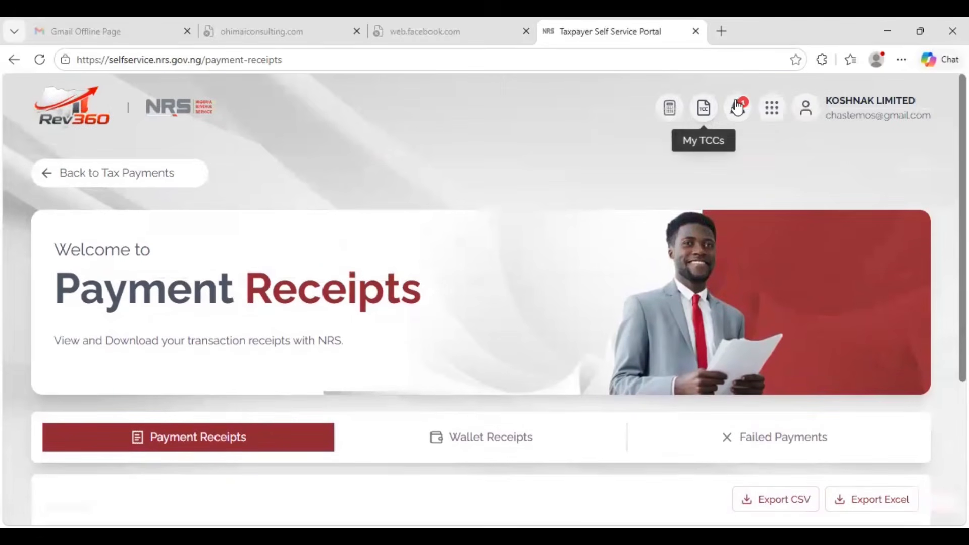
click(739, 108)
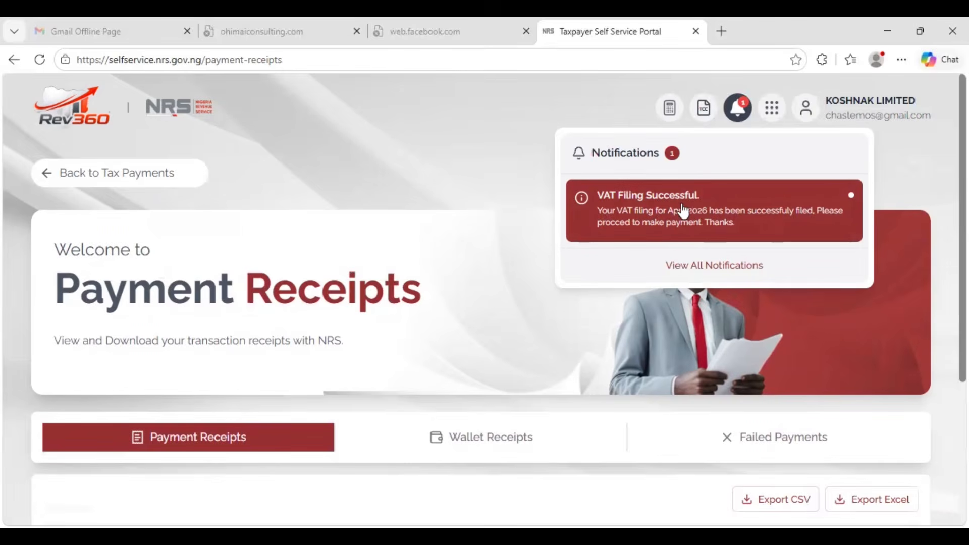
click(736, 235)
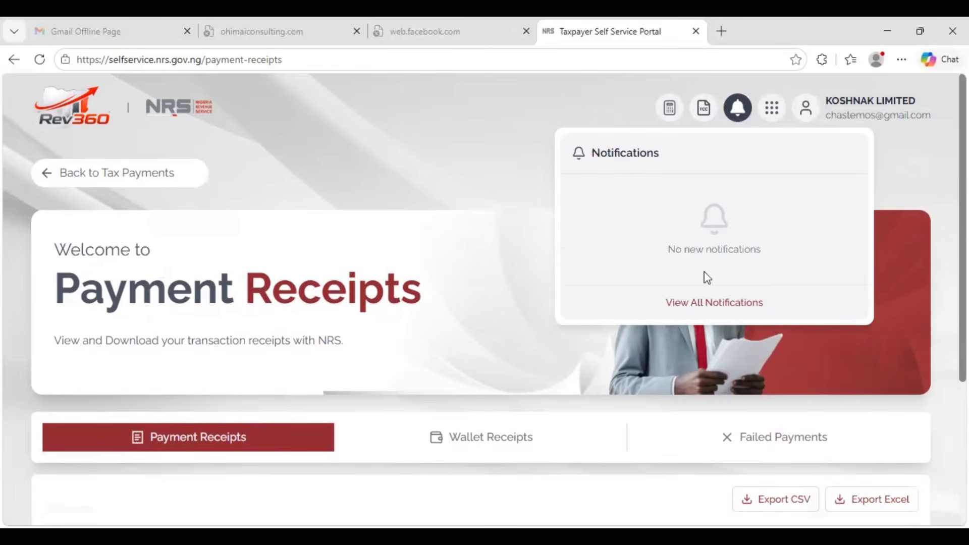
click(737, 108)
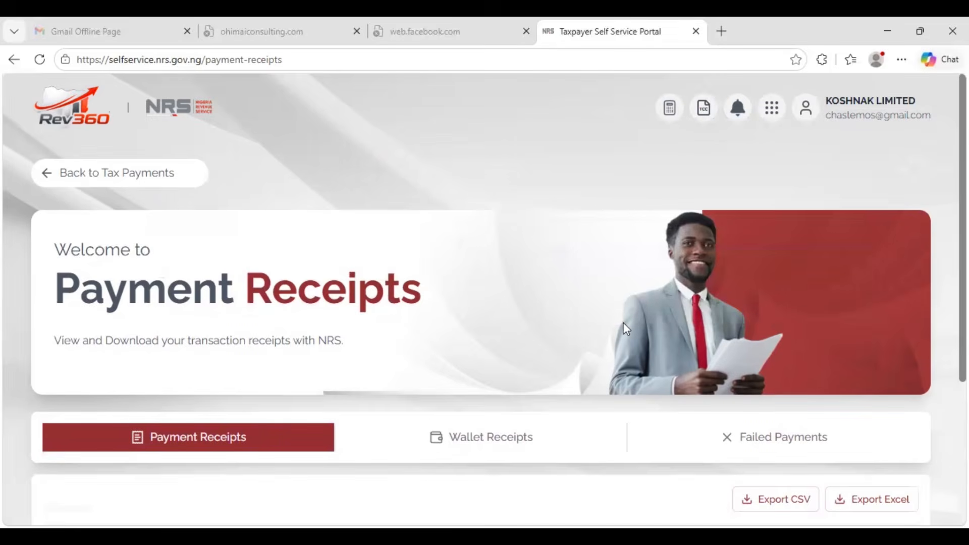
scroll(902, 257, down, 4)
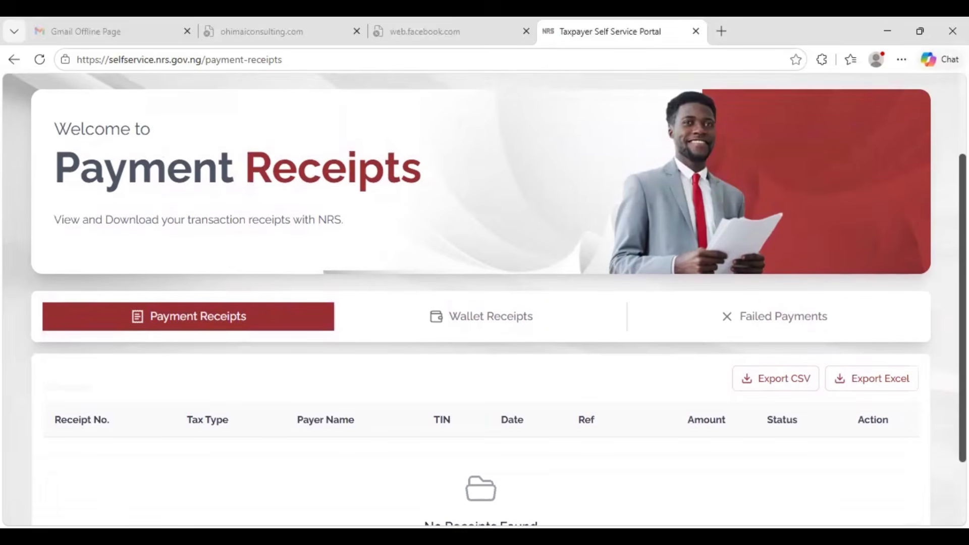
scroll(895, 281, up, 1)
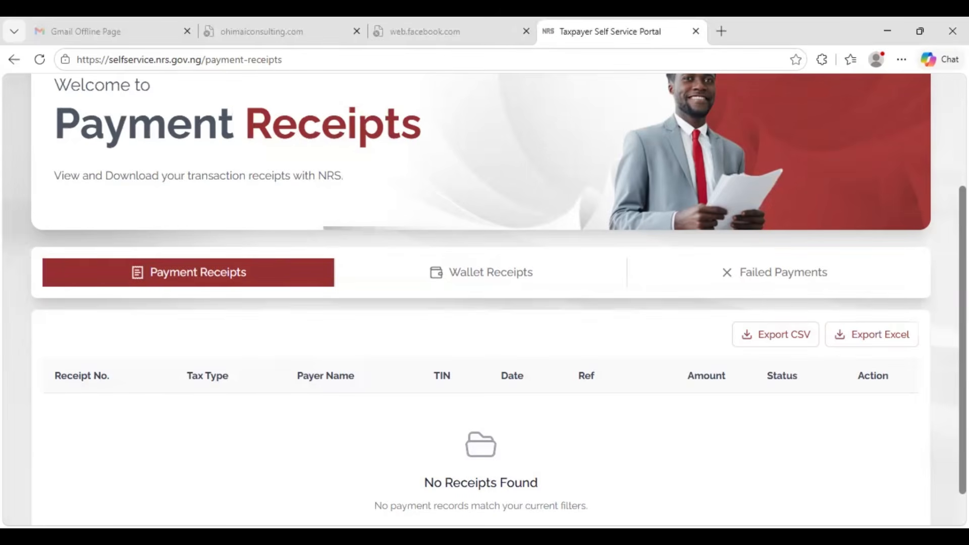
scroll(485, 293, down, 1)
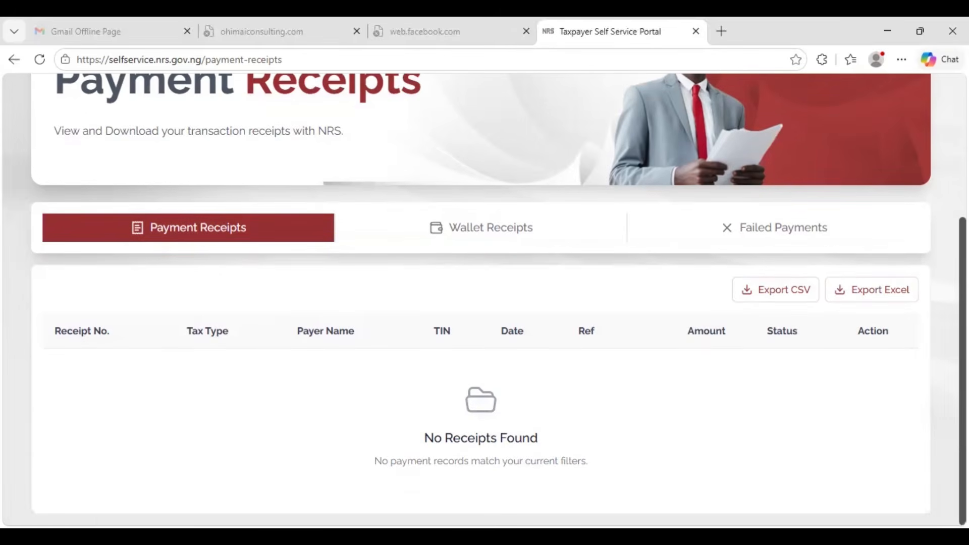
scroll(485, 298, up, 2)
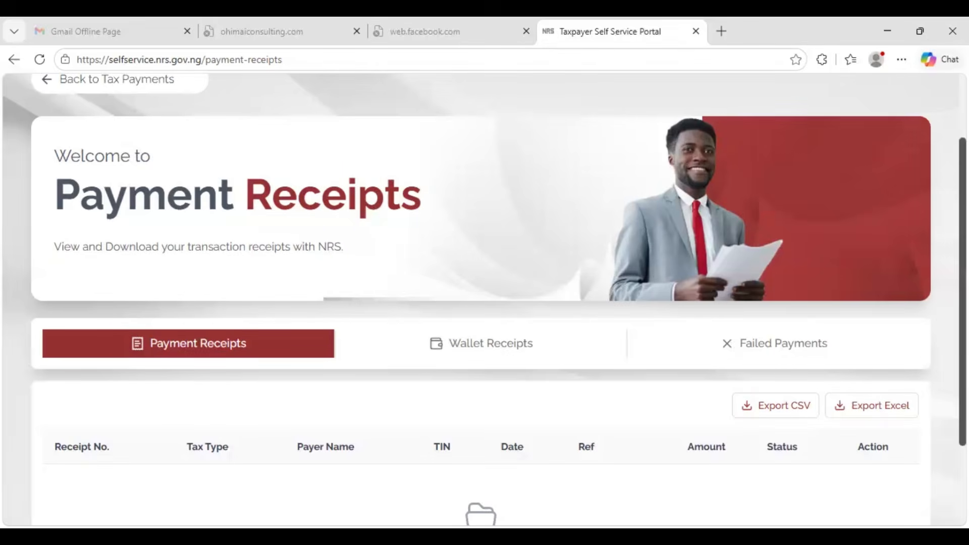
scroll(485, 298, down, 1)
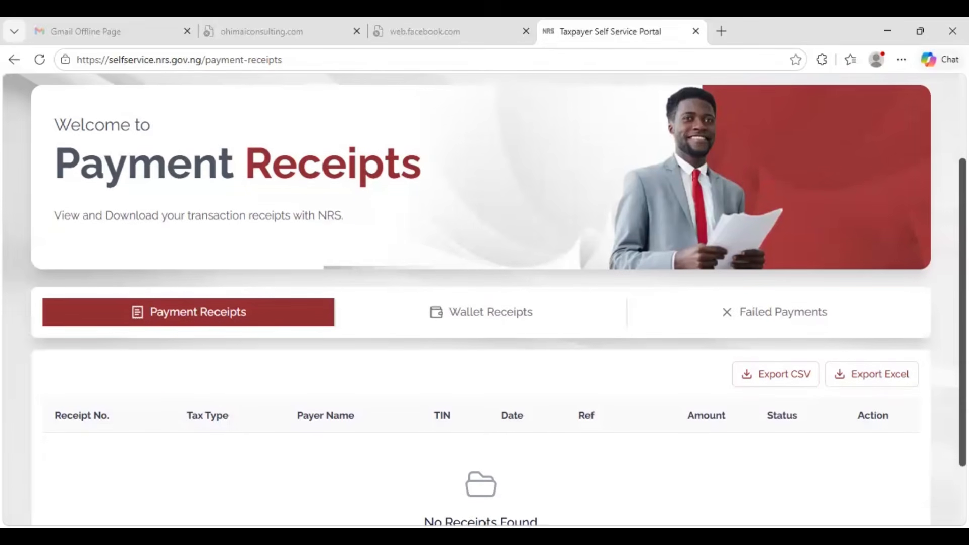
scroll(485, 300, down, 1)
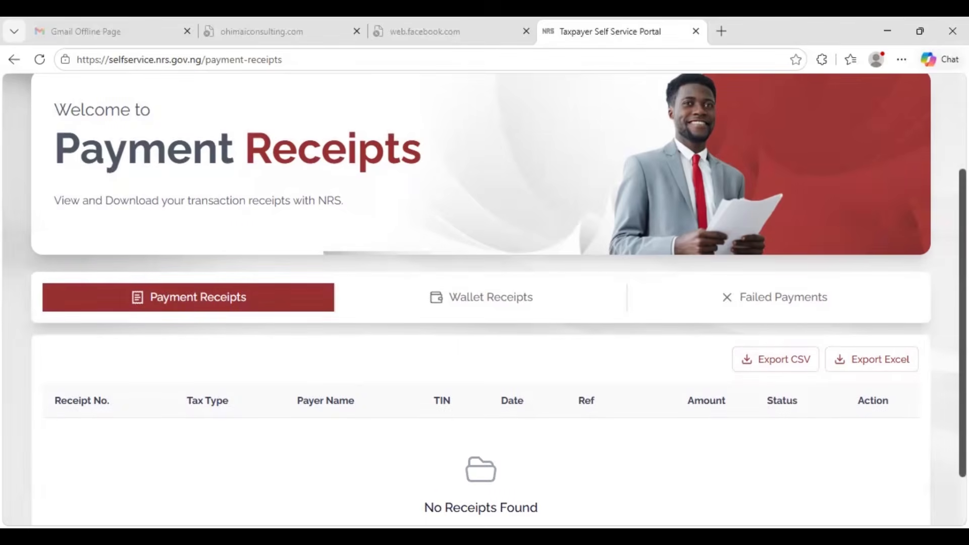
scroll(485, 298, down, 2)
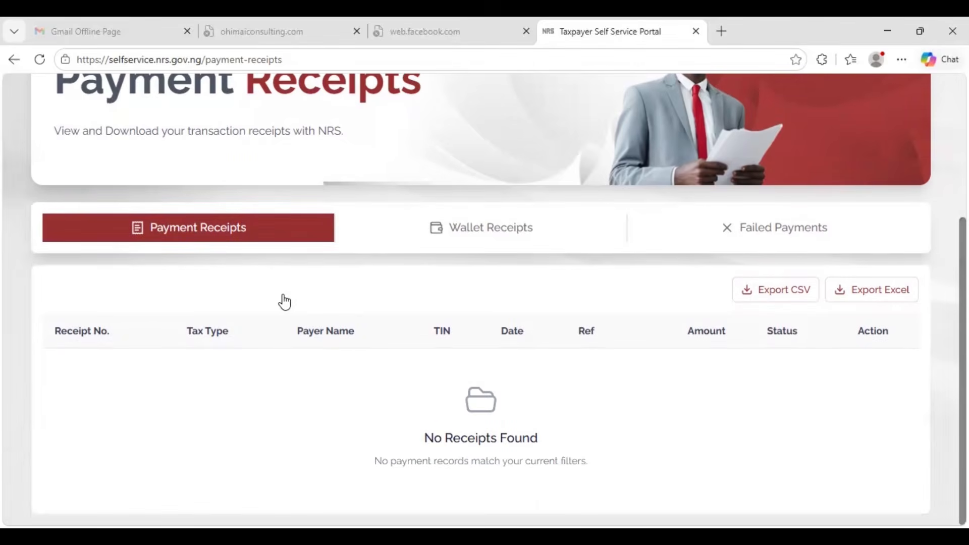